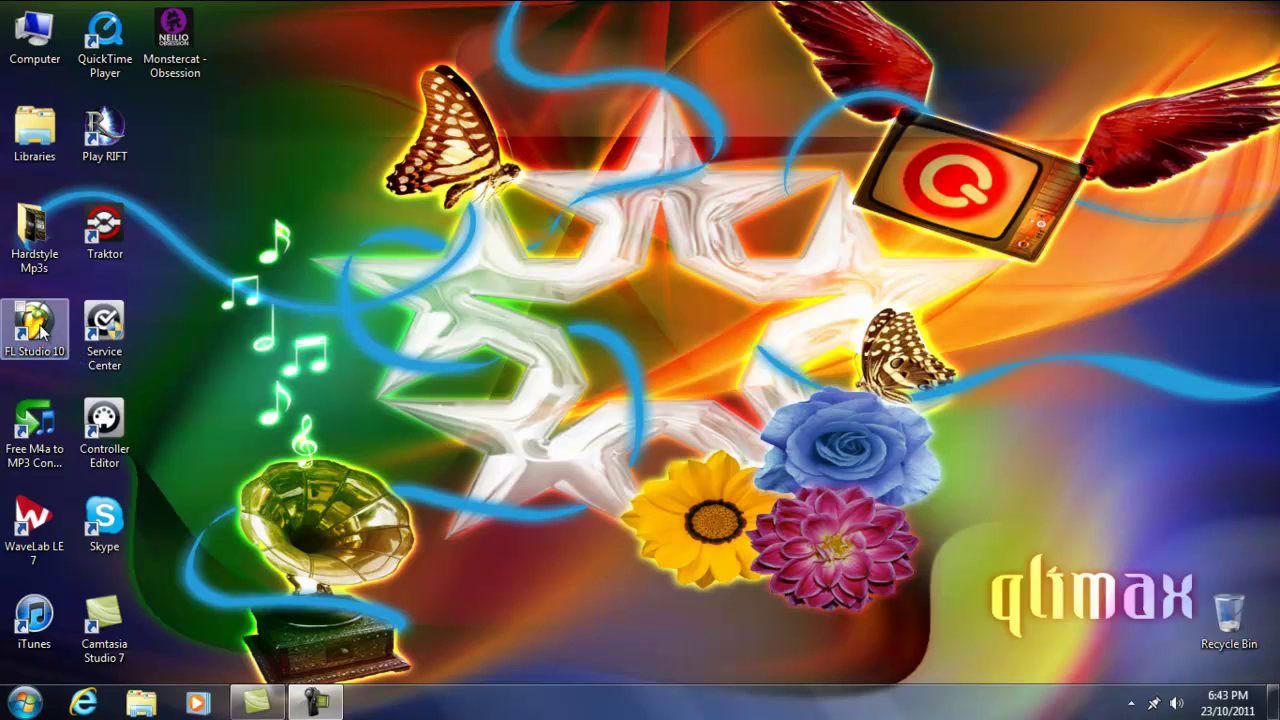
Open FL Studio 10, add an NI Pro-53 instrument channel, and play a note to hear its default sound.
{"action": "double_click", "coordinate": [40, 332]}
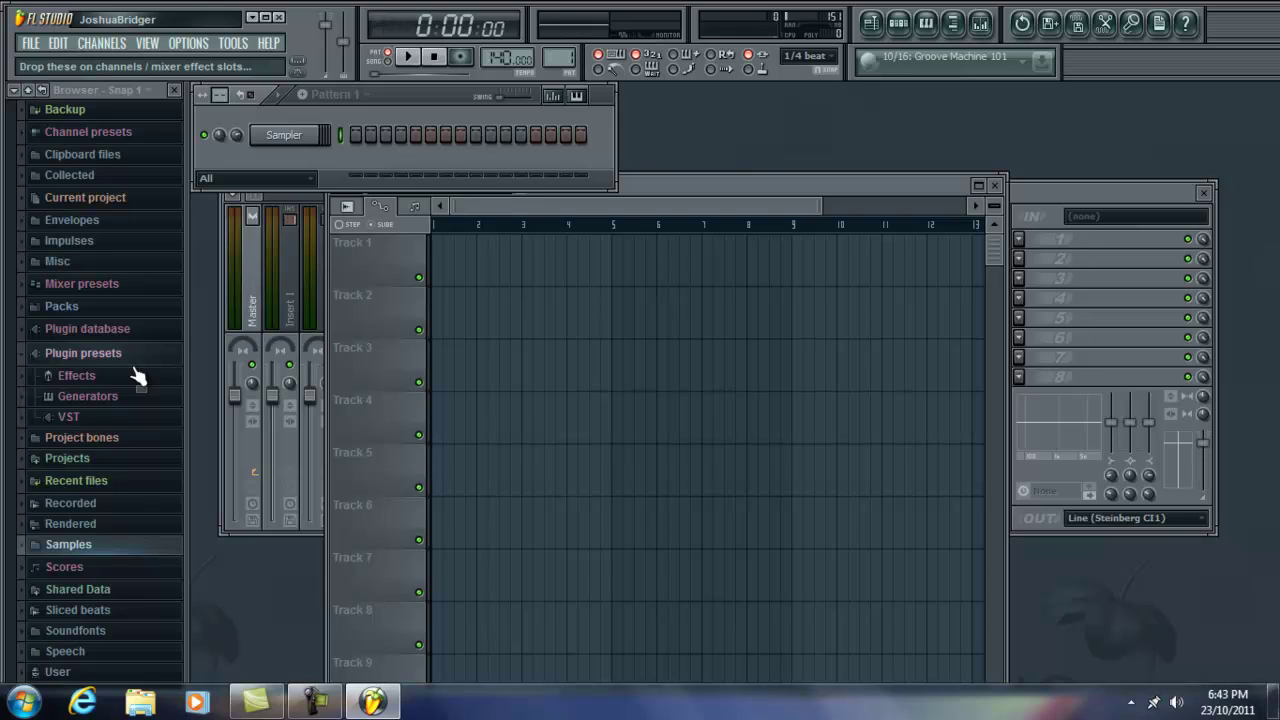
{"action": "left_click", "coordinate": [110, 43]}
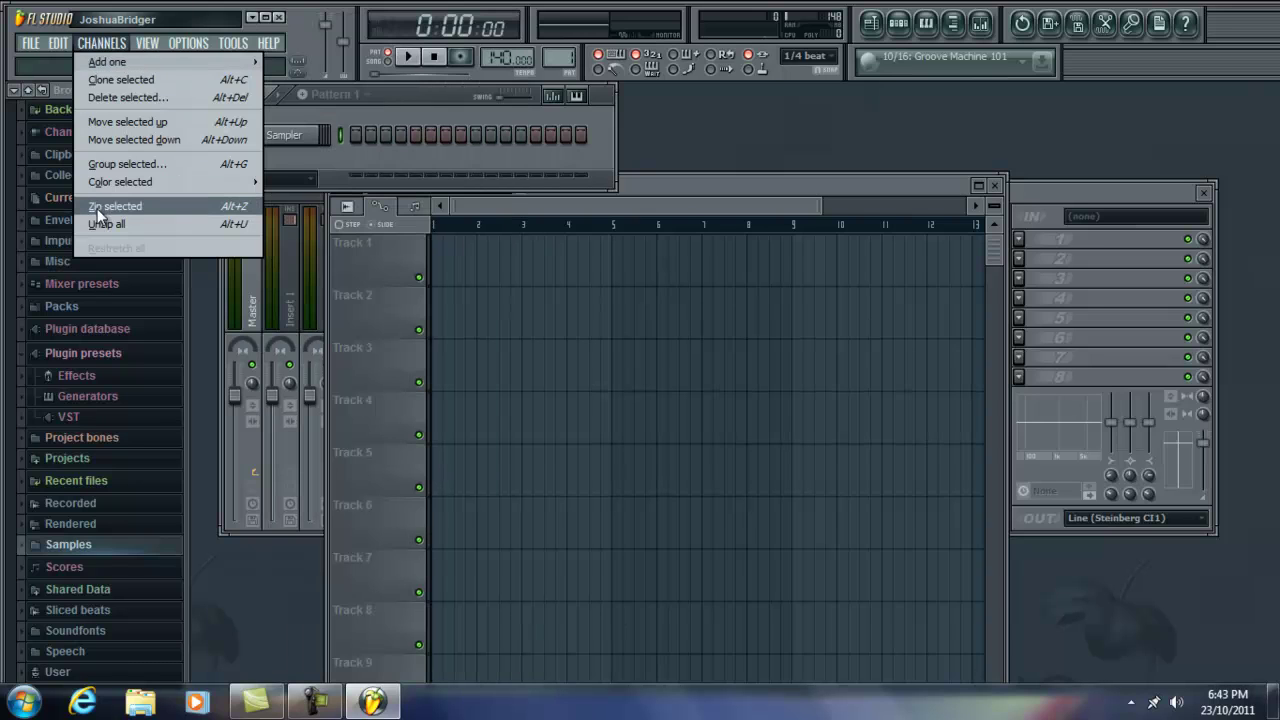
{"action": "mouse_move", "coordinate": [100, 46]}
{"action": "left_click", "coordinate": [452, 42]}
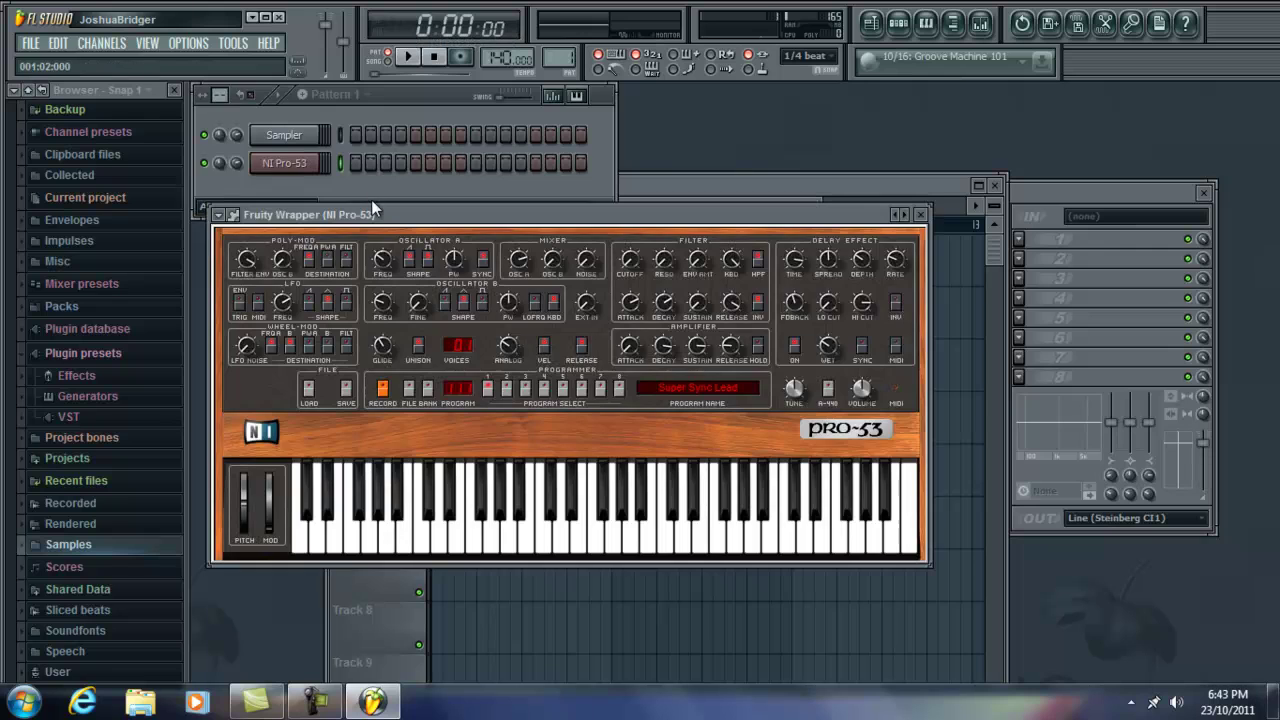
{"action": "left_click_drag", "start_coordinate": [420, 217], "coordinate": [451, 133]}
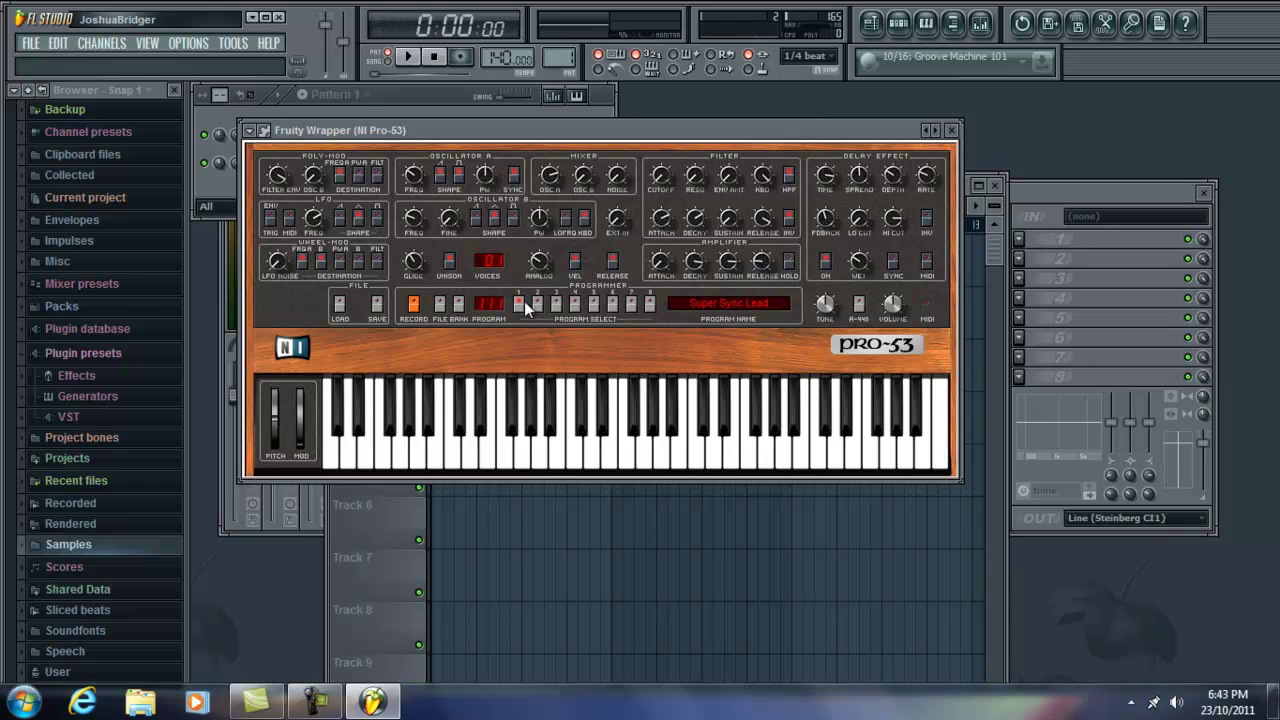
{"action": "key", "text": "z"}
Load the Zwitscher preset in the Pro-53 and play a note to hear it.
{"action": "left_click", "coordinate": [253, 133]}
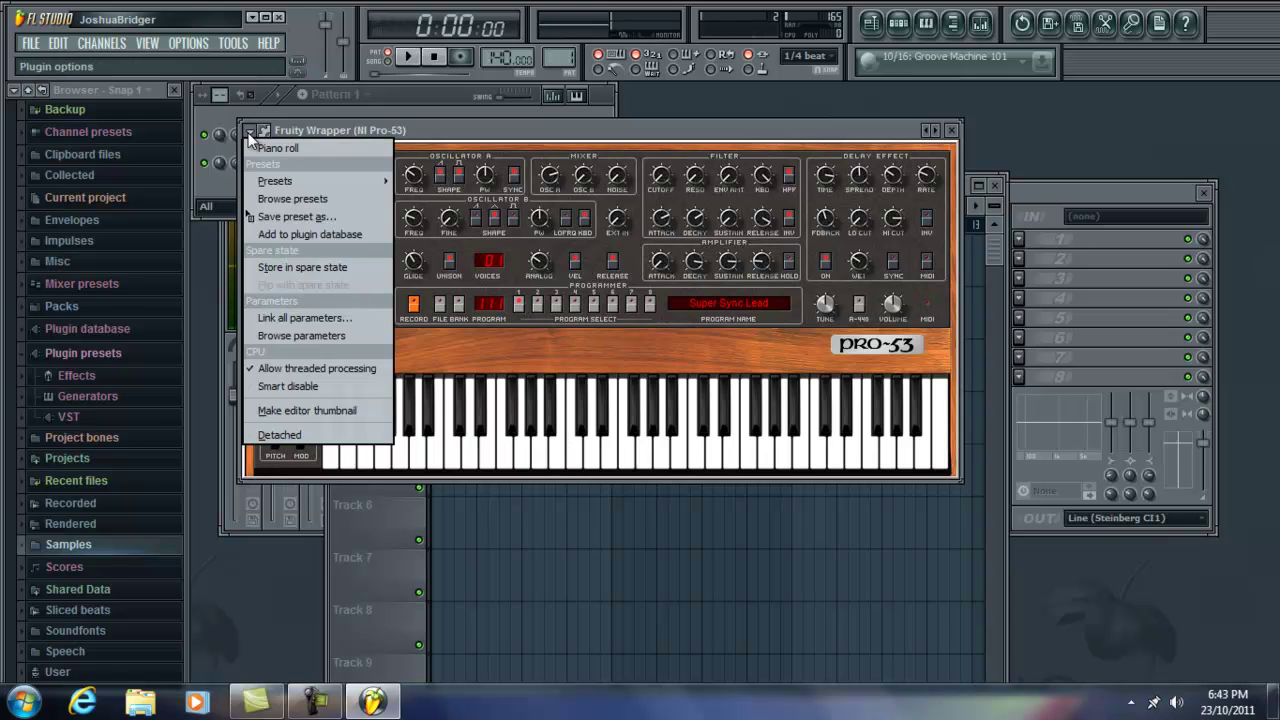
{"action": "mouse_move", "coordinate": [290, 181]}
{"action": "left_click_drag", "start_coordinate": [84, 663], "coordinate": [1279, 547]}
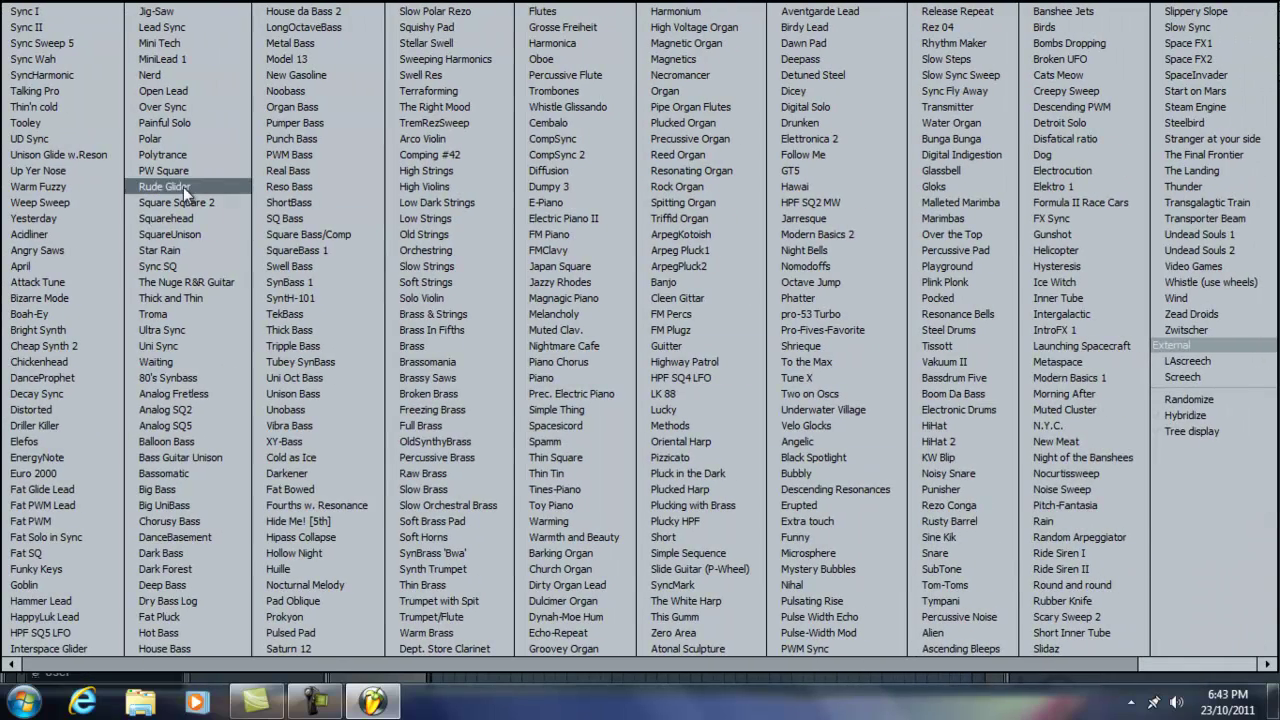
{"action": "left_click", "coordinate": [1179, 330]}
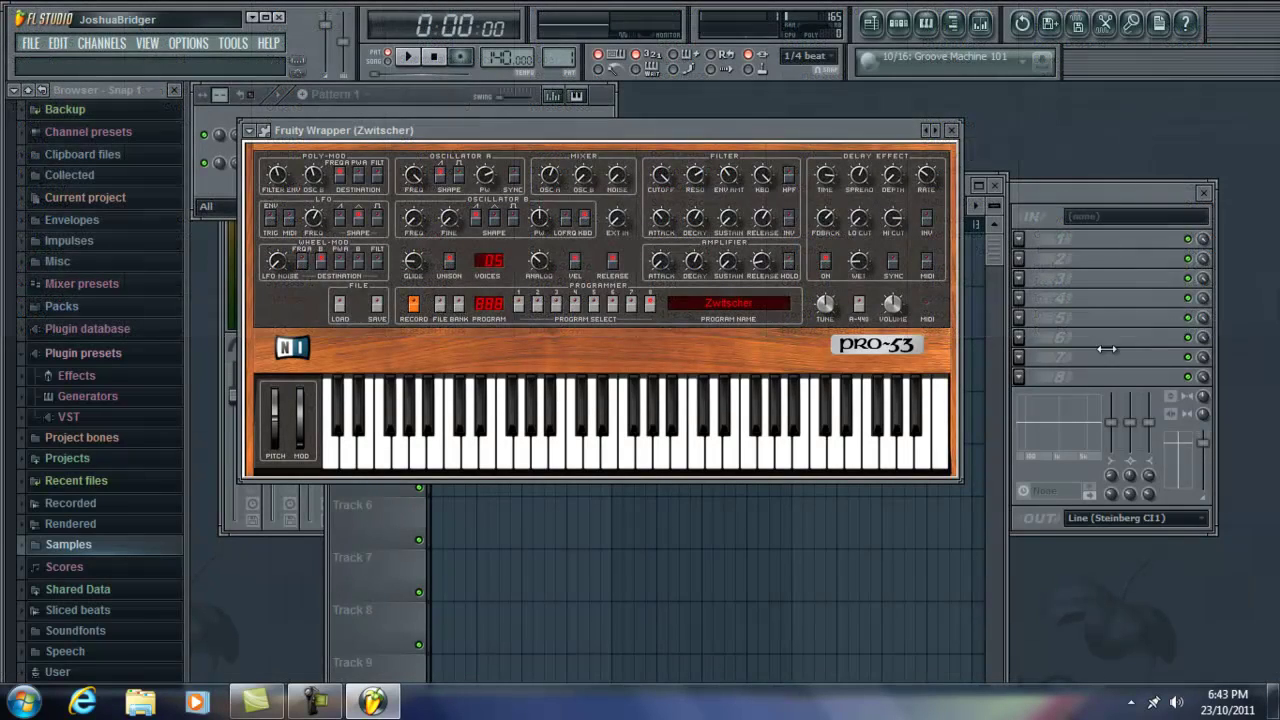
{"action": "key", "text": "z"}
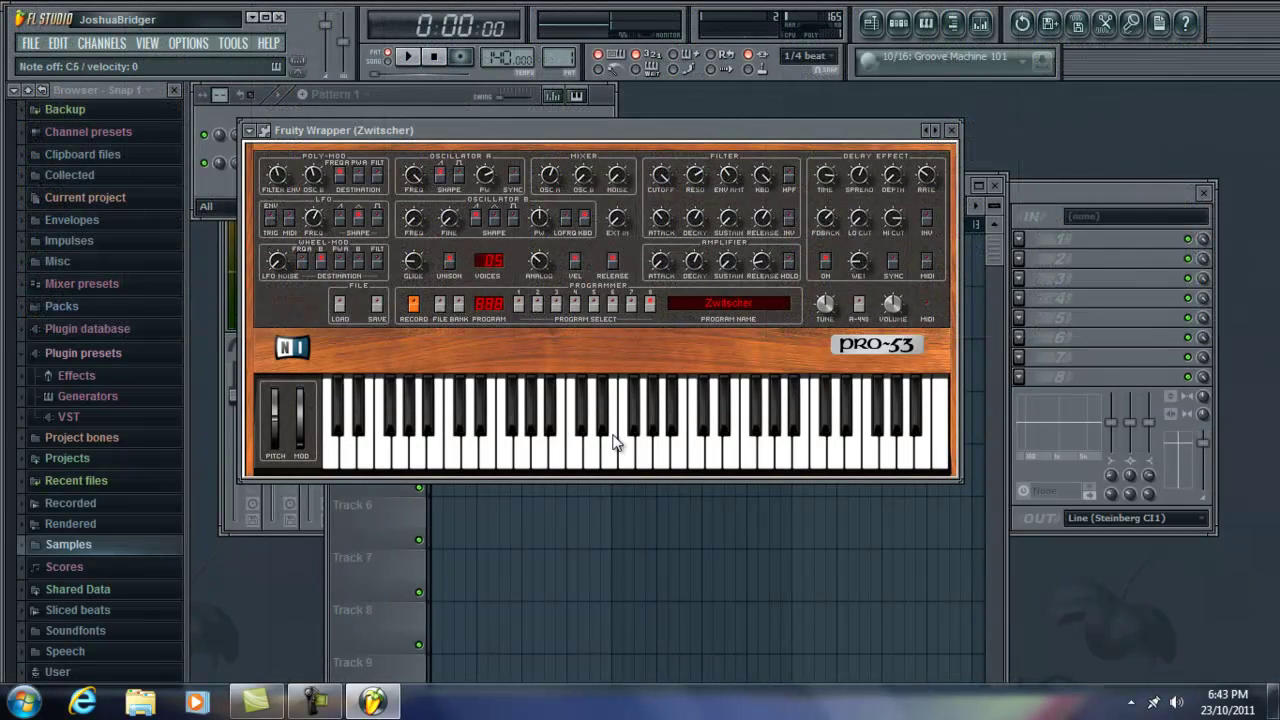
Set the Pro-53's voices to 32 and audition the Zwitscher sound with repeated test notes.
{"action": "key", "text": "z"}
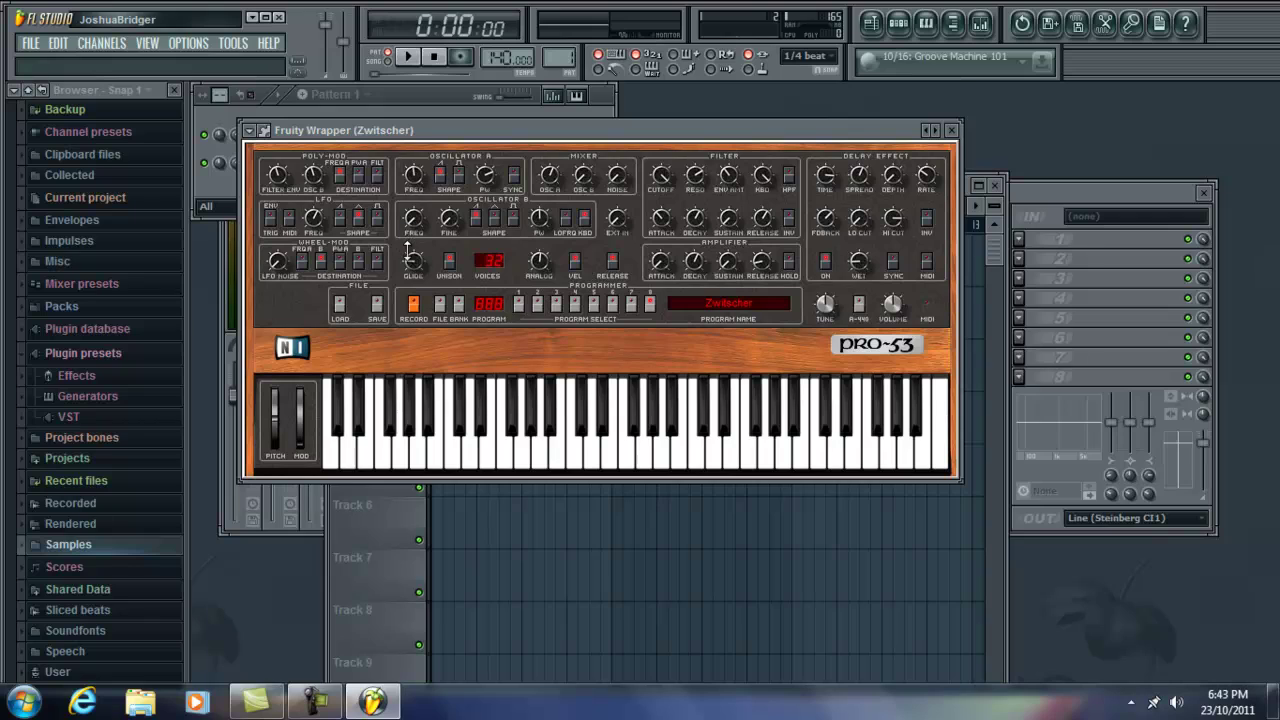
{"action": "key", "text": "q"}
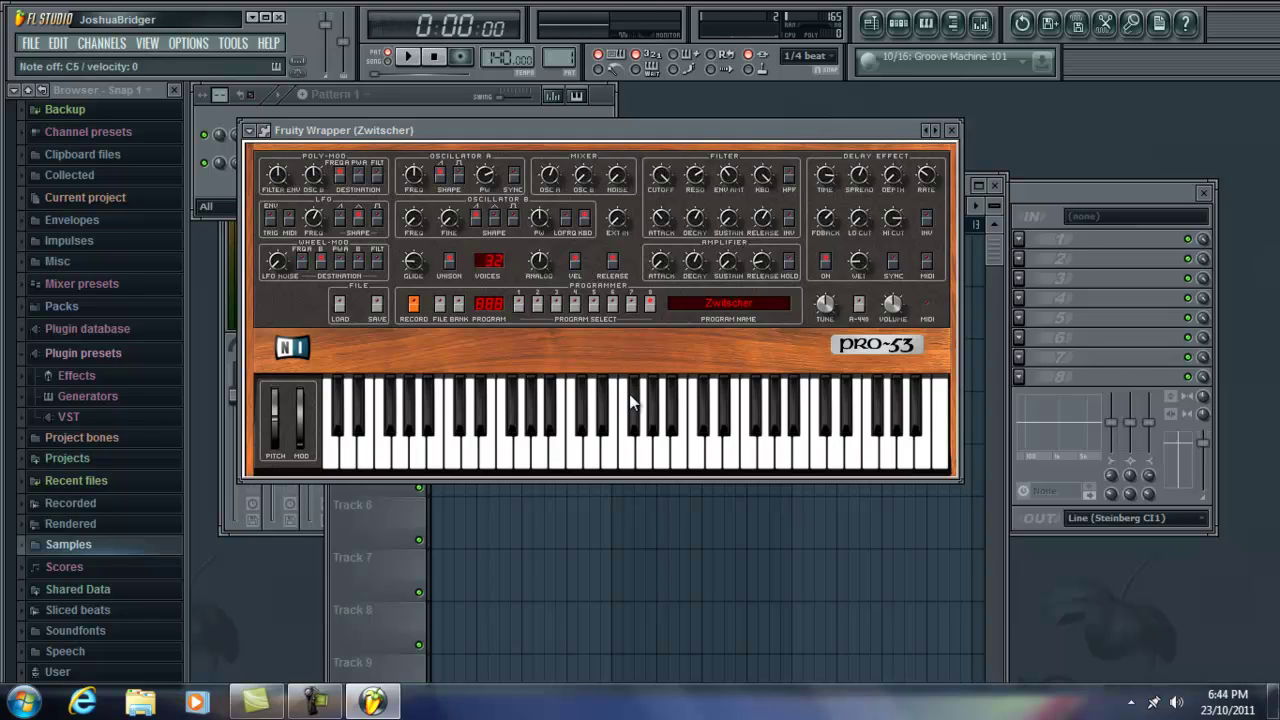
{"action": "key", "text": "q"}
{"action": "key", "text": "q"}
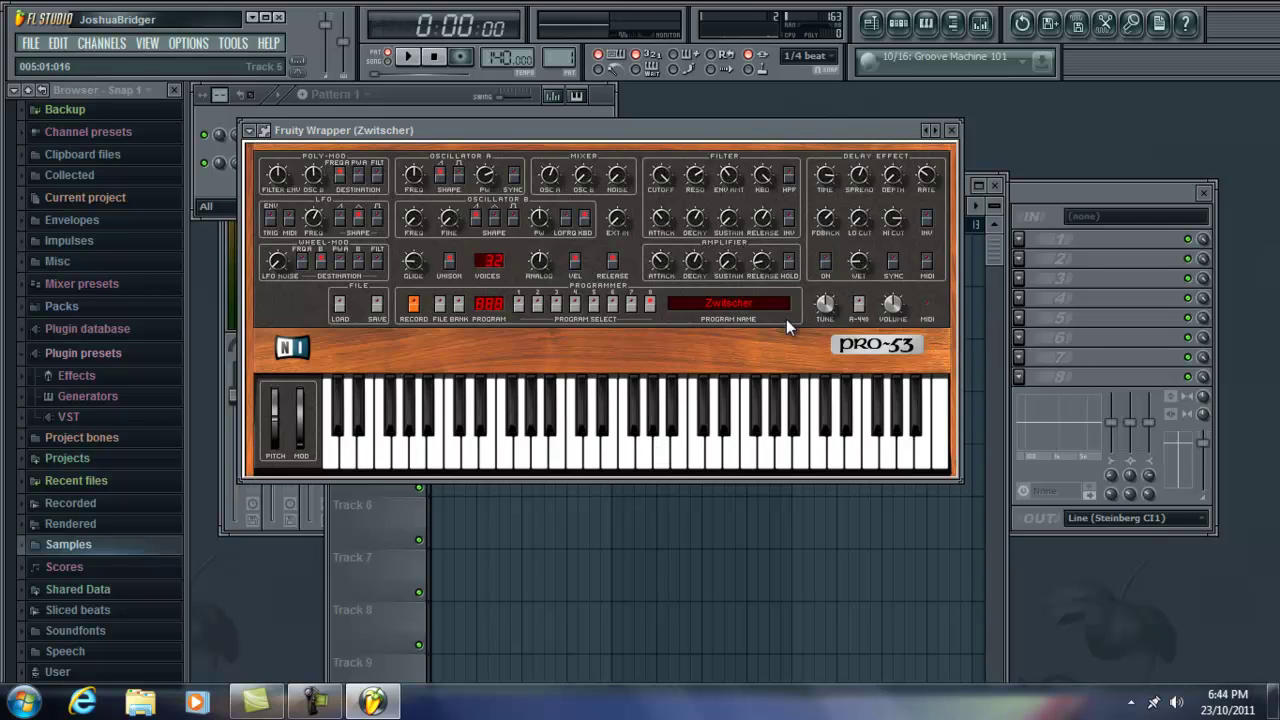
{"action": "key", "text": "q"}
{"action": "key", "text": "q"}
{"action": "key", "text": "q"}
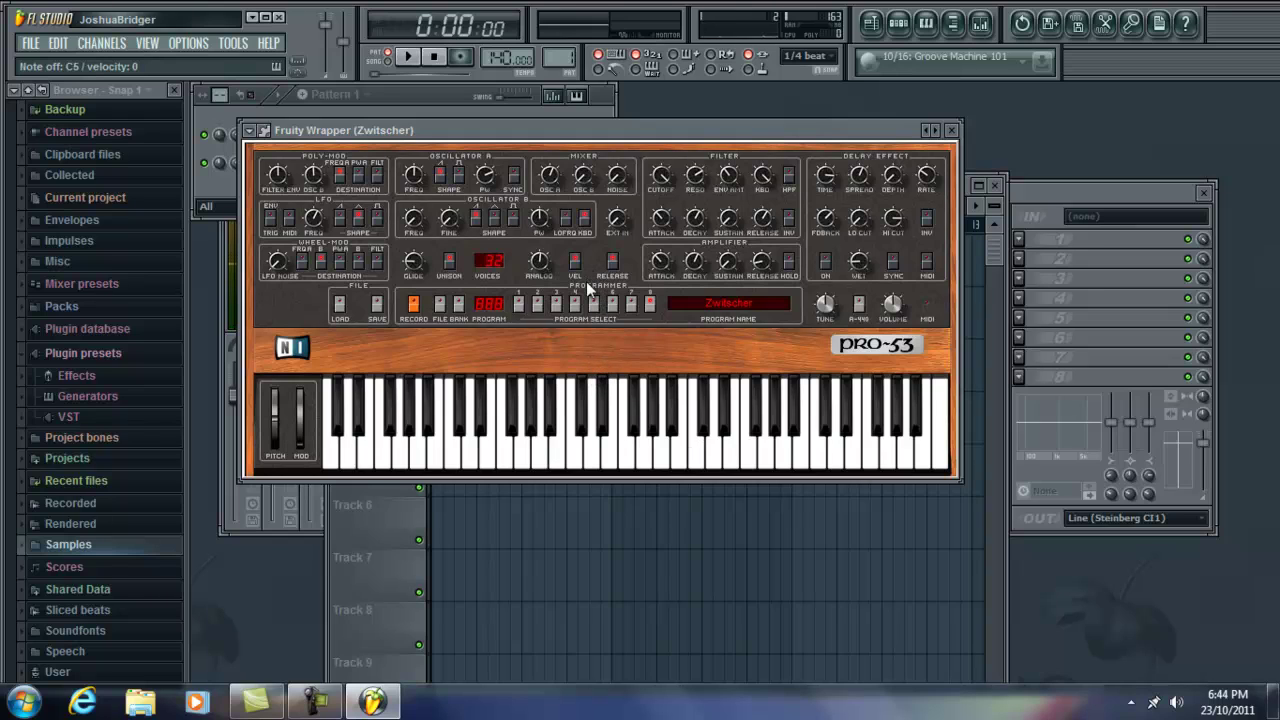
Clone the Zwitscher channel.
{"action": "left_click", "coordinate": [407, 91]}
{"action": "right_click", "coordinate": [292, 165]}
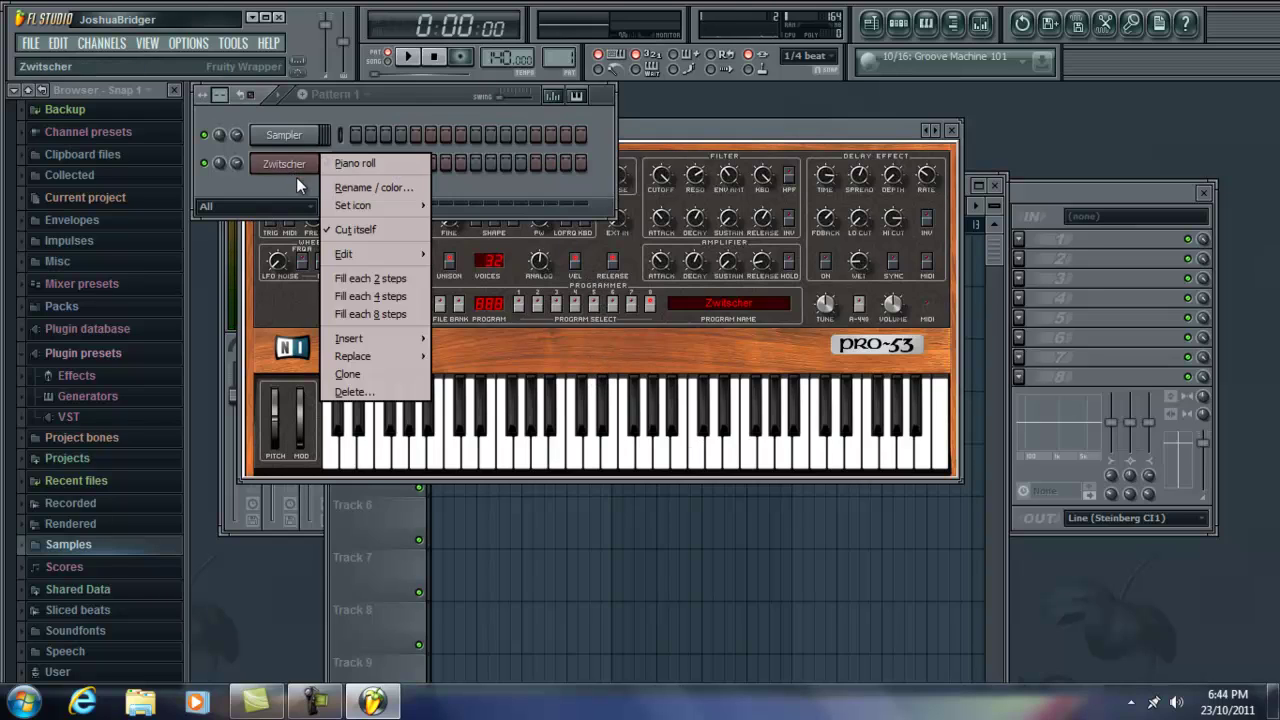
{"action": "left_click", "coordinate": [360, 374]}
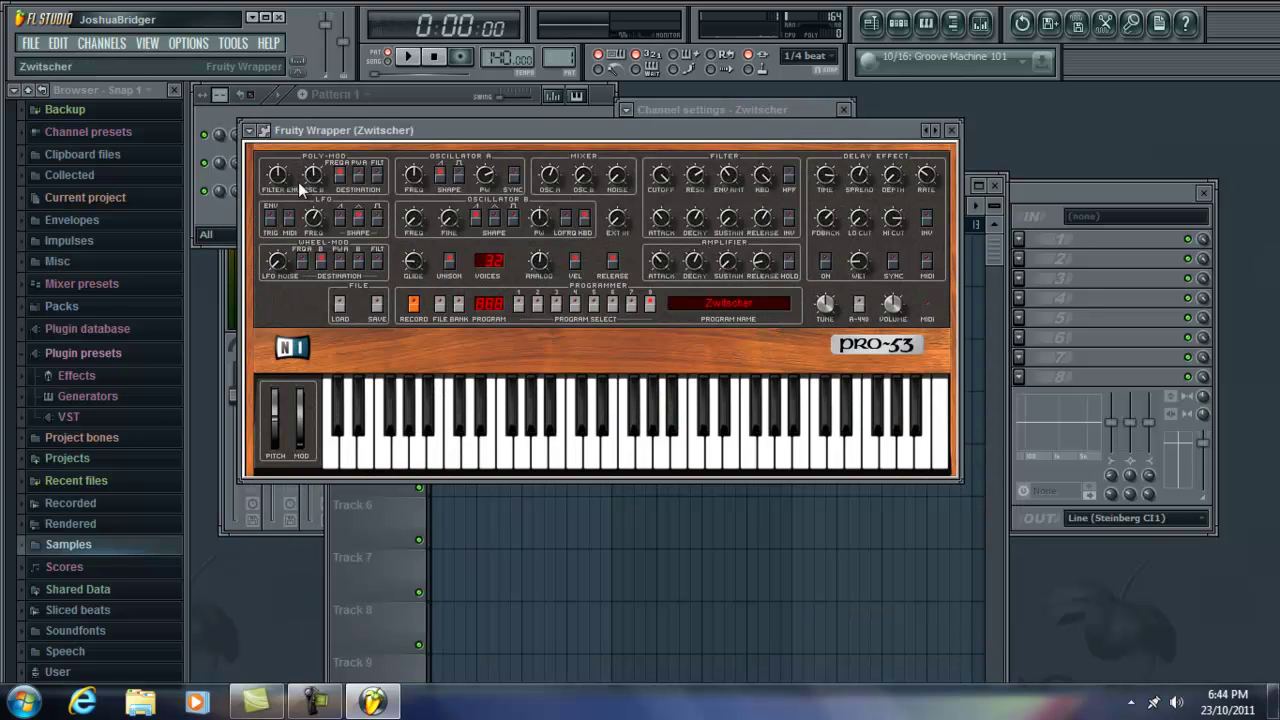
Route the original Zwitscher channel to mixer track 1 and its clone to mixer track 2.
{"action": "left_click", "coordinate": [233, 198]}
{"action": "left_click", "coordinate": [281, 174]}
{"action": "left_click_drag", "start_coordinate": [898, 145], "coordinate": [892, 304]}
{"action": "left_click", "coordinate": [835, 131]}
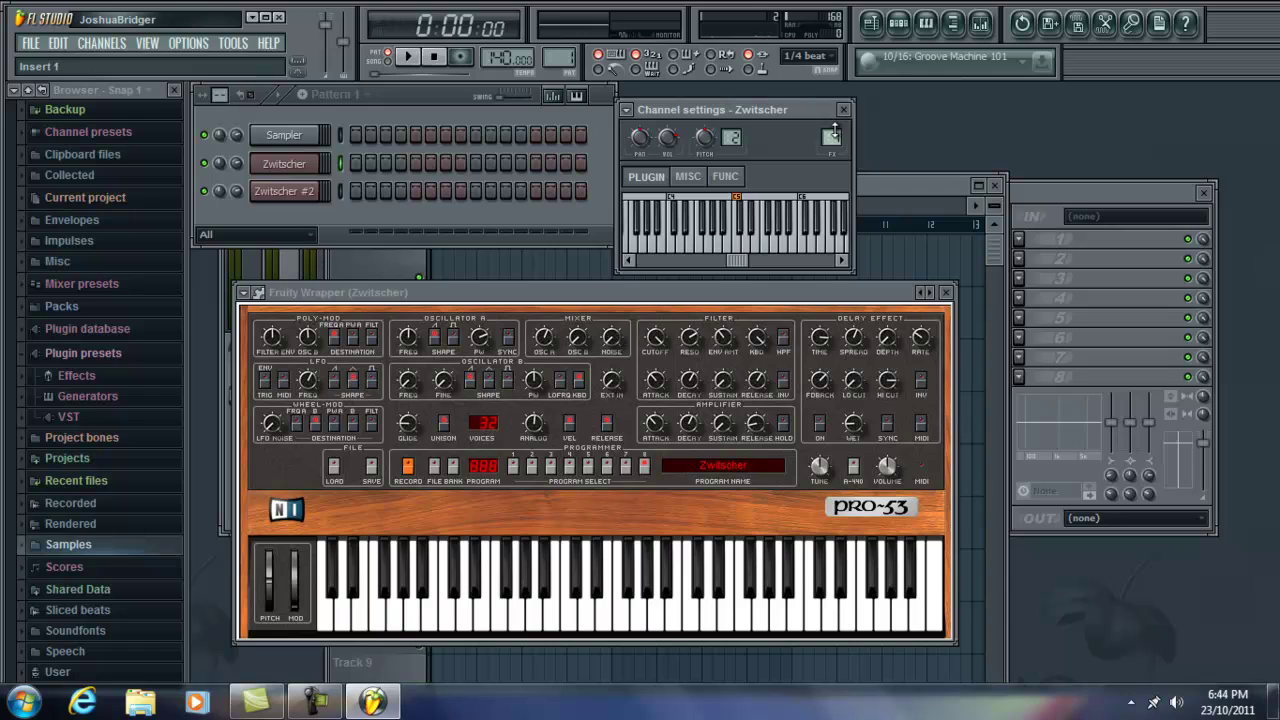
{"action": "left_click", "coordinate": [283, 194]}
{"action": "left_click_drag", "start_coordinate": [826, 138], "coordinate": [826, 119]}
Load the saved Screech L mixer track state onto Insert 1.
{"action": "left_click", "coordinate": [1052, 188]}
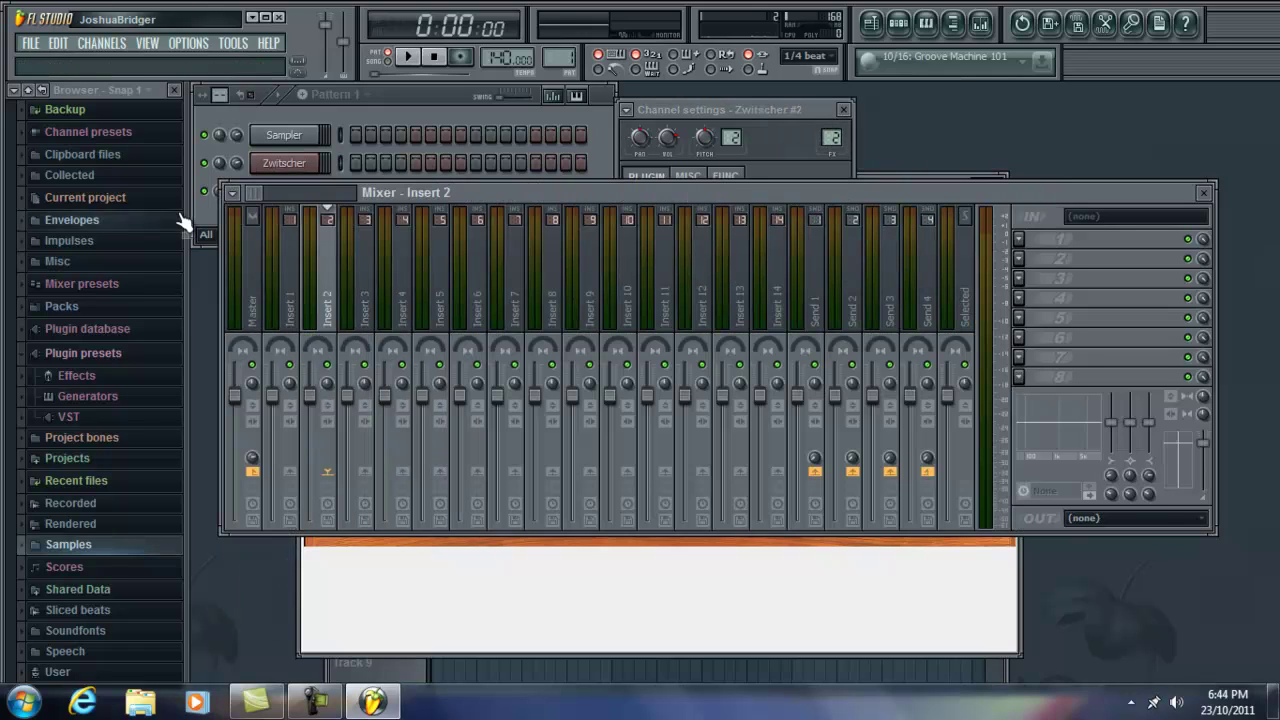
{"action": "left_click", "coordinate": [298, 244]}
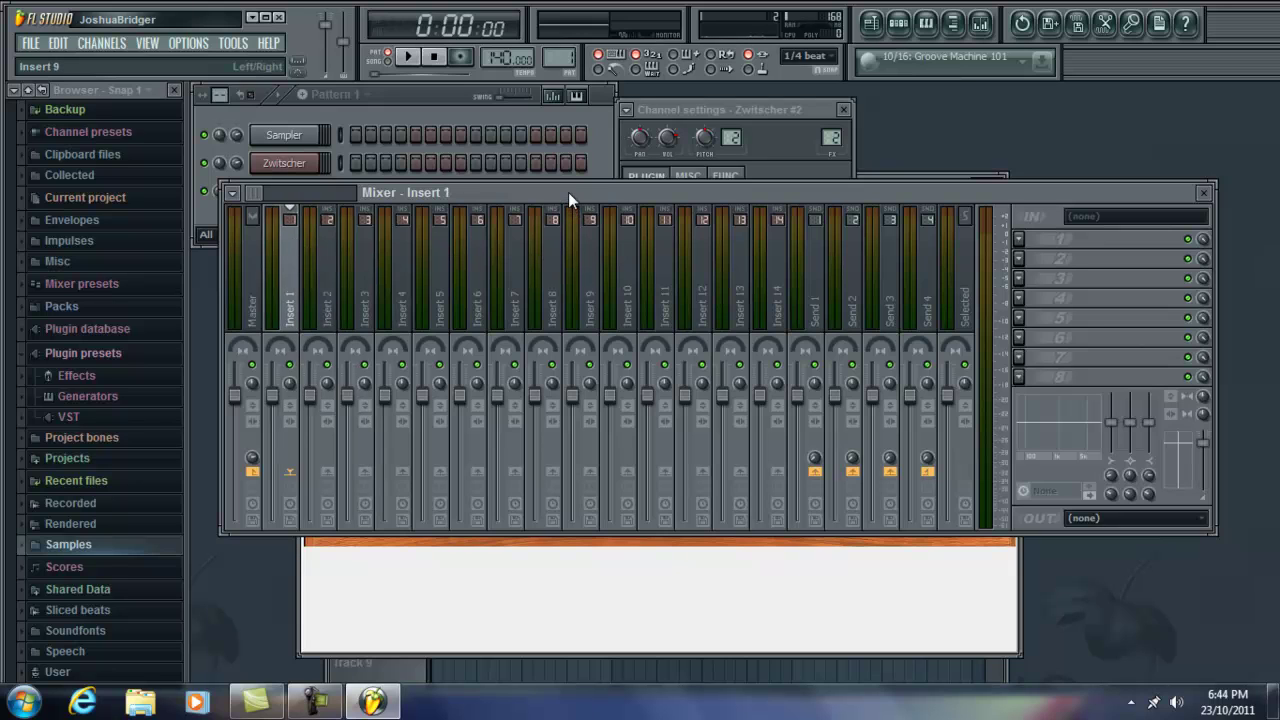
{"action": "left_click_drag", "start_coordinate": [568, 196], "coordinate": [552, 223]}
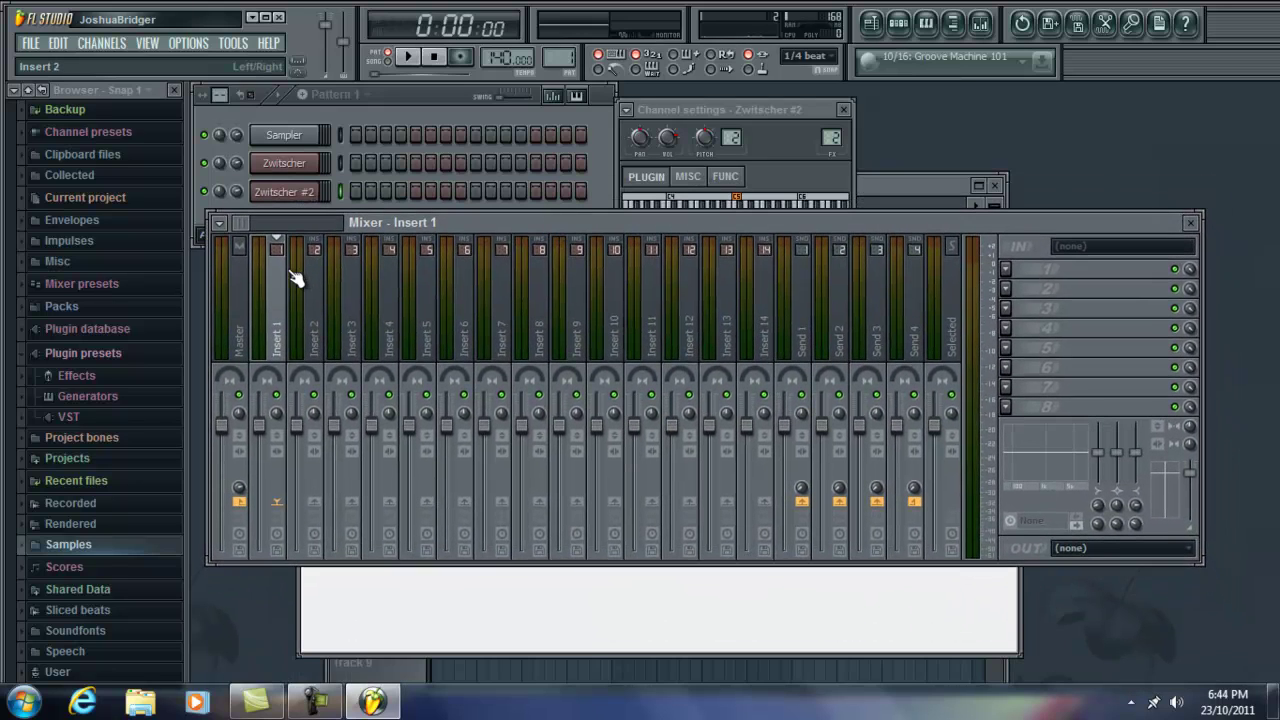
{"action": "left_click", "coordinate": [223, 228]}
{"action": "mouse_move", "coordinate": [283, 360]}
{"action": "left_click", "coordinate": [427, 363]}
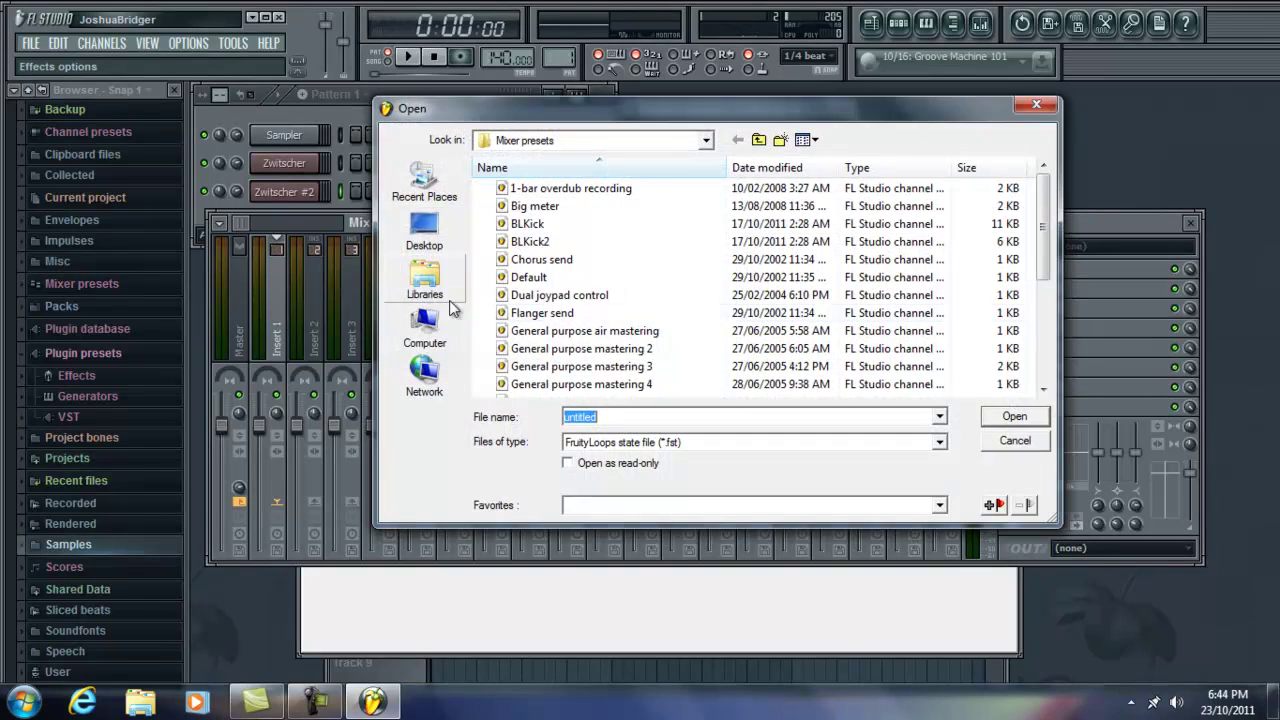
{"action": "left_click", "coordinate": [583, 313]}
{"action": "scroll", "coordinate": [581, 313], "scroll_direction": "down", "scroll_amount": 4}
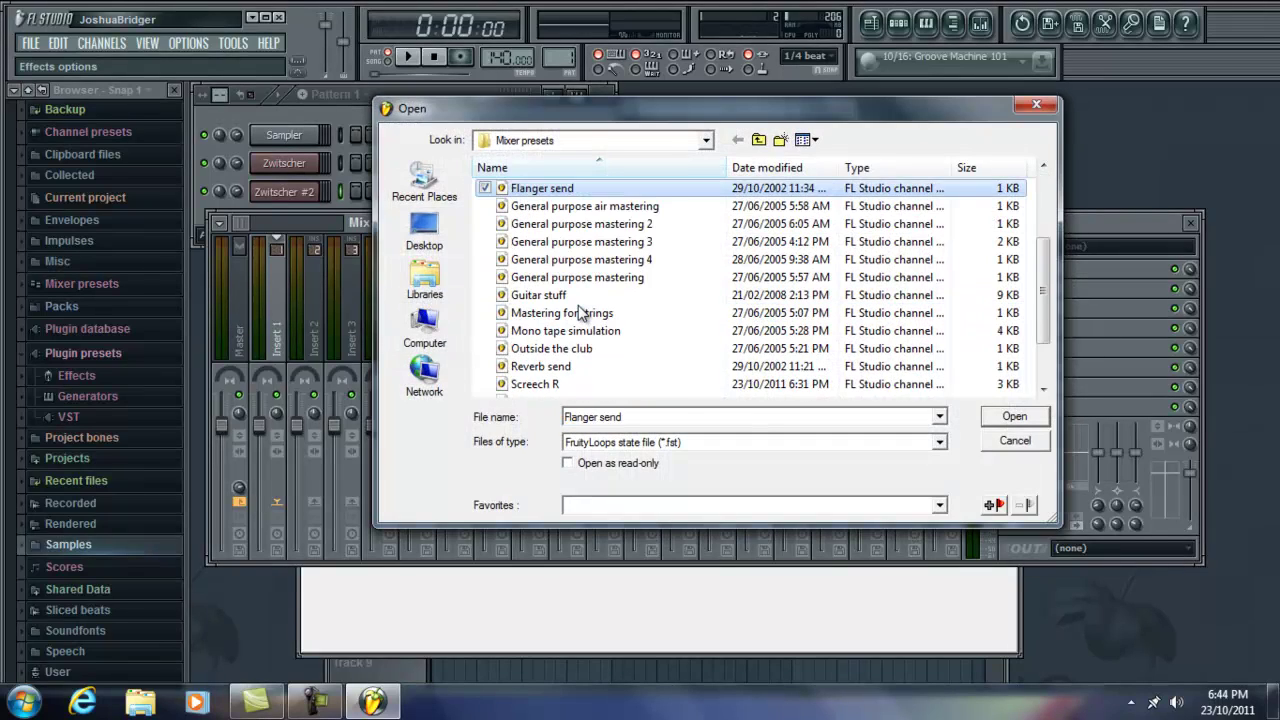
{"action": "double_click", "coordinate": [557, 348]}
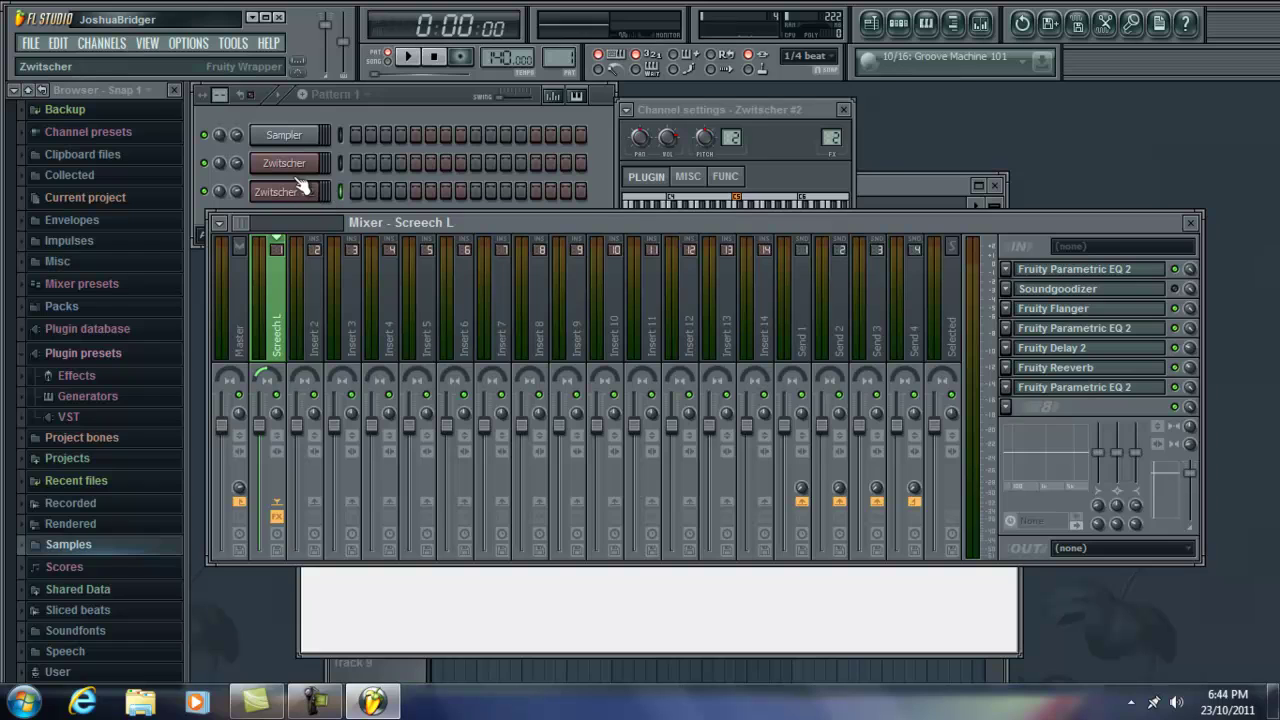
Load the saved Screech R mixer track state onto Insert 2, which carries the cloned channel.
{"action": "left_click", "coordinate": [300, 165]}
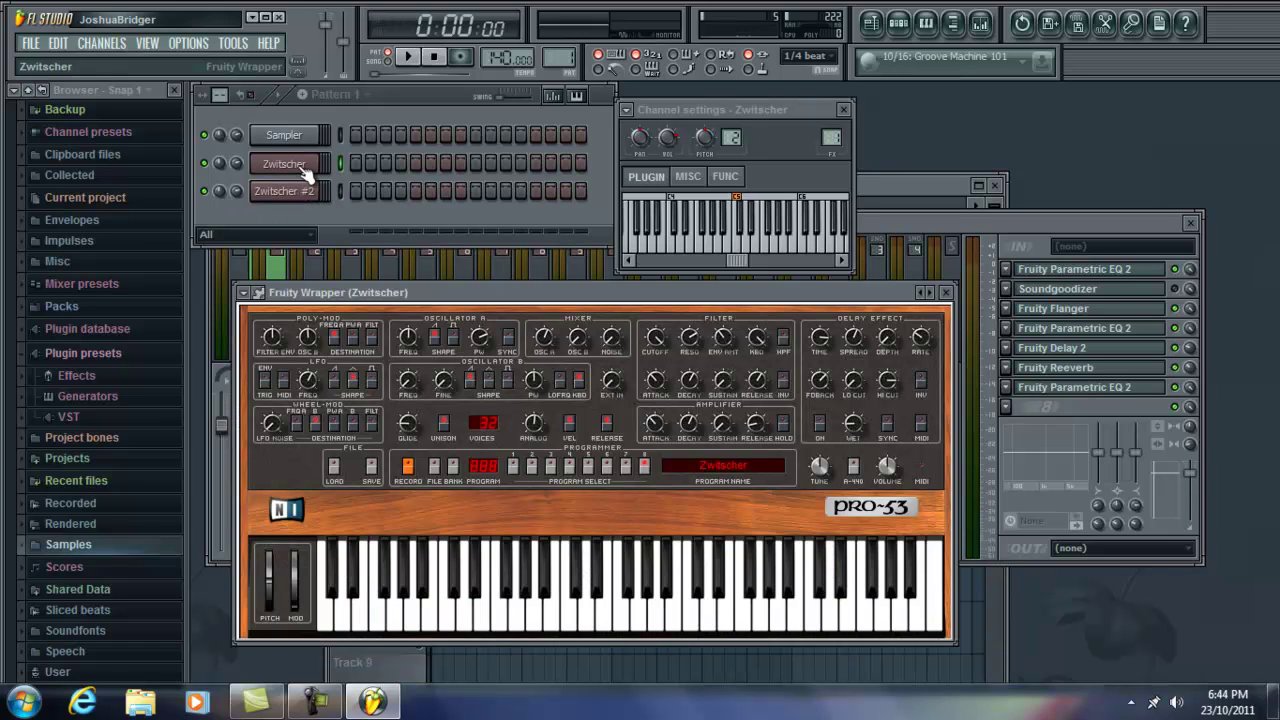
{"action": "left_click", "coordinate": [303, 194]}
{"action": "left_click", "coordinate": [314, 284]}
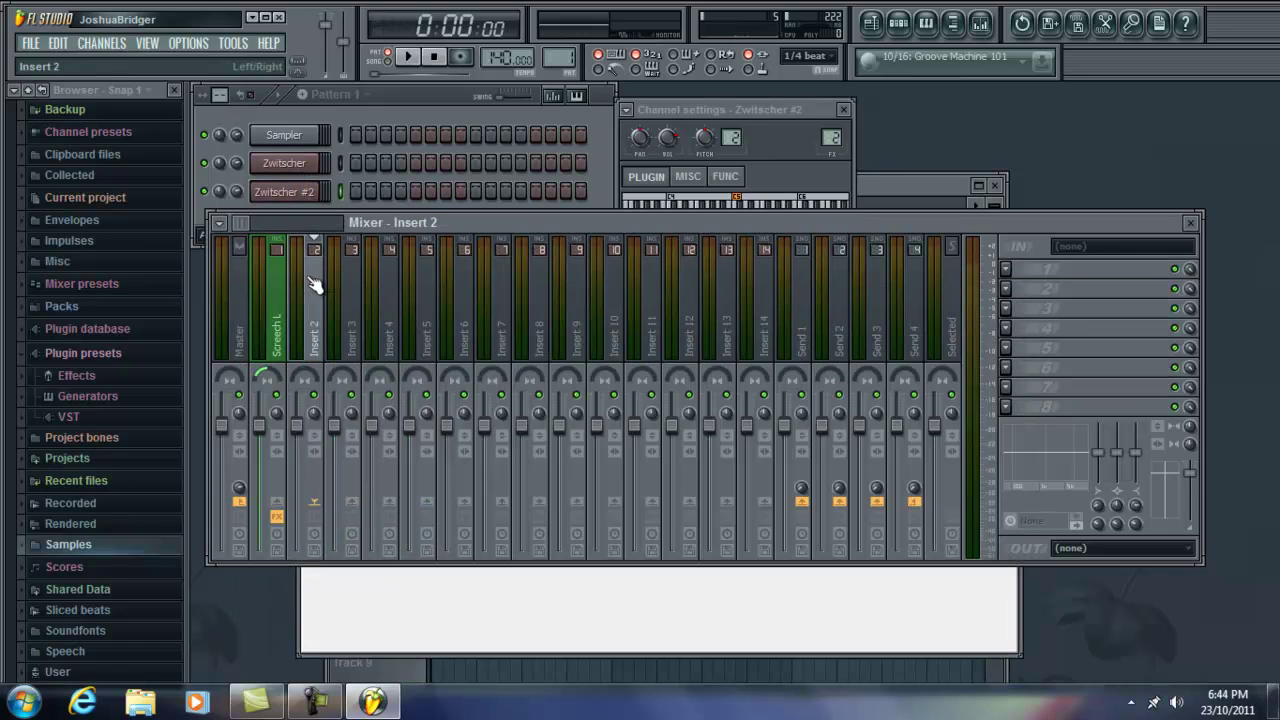
{"action": "left_click", "coordinate": [221, 222]}
{"action": "mouse_move", "coordinate": [250, 361]}
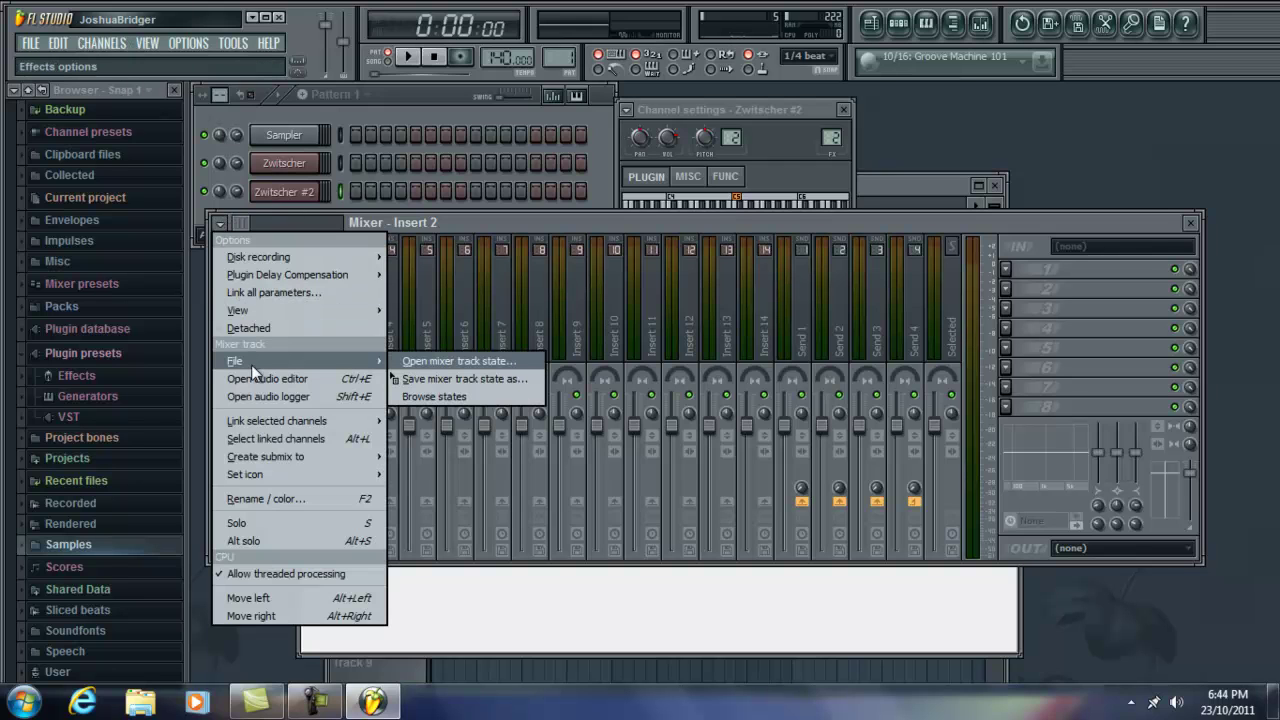
{"action": "left_click", "coordinate": [421, 362]}
{"action": "left_click", "coordinate": [572, 307]}
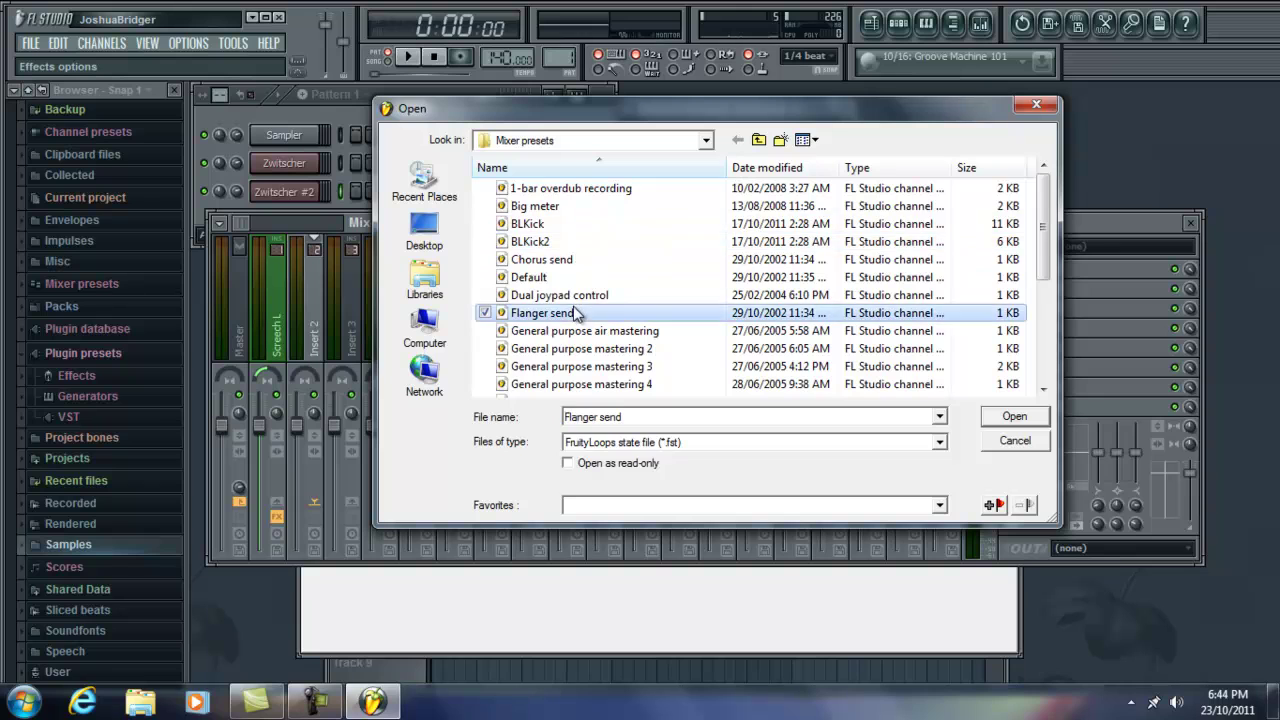
{"action": "scroll", "coordinate": [575, 310], "scroll_direction": "down", "scroll_amount": 3}
{"action": "scroll", "coordinate": [575, 313], "scroll_direction": "down", "scroll_amount": 2}
{"action": "double_click", "coordinate": [565, 317]}
Check the two Zwitscher channels against the effects and panning on their mixer tracks.
{"action": "left_click", "coordinate": [445, 93]}
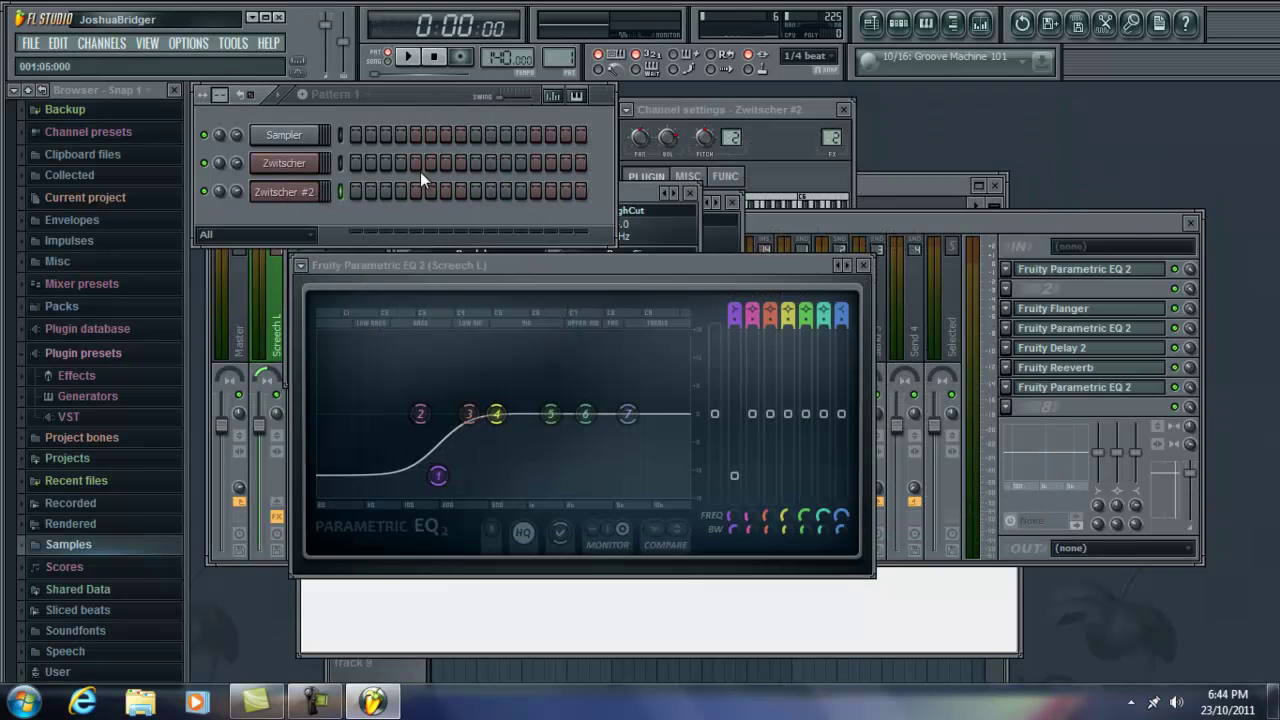
{"action": "left_click", "coordinate": [318, 192]}
{"action": "left_click", "coordinate": [1016, 221]}
{"action": "left_click", "coordinate": [311, 323]}
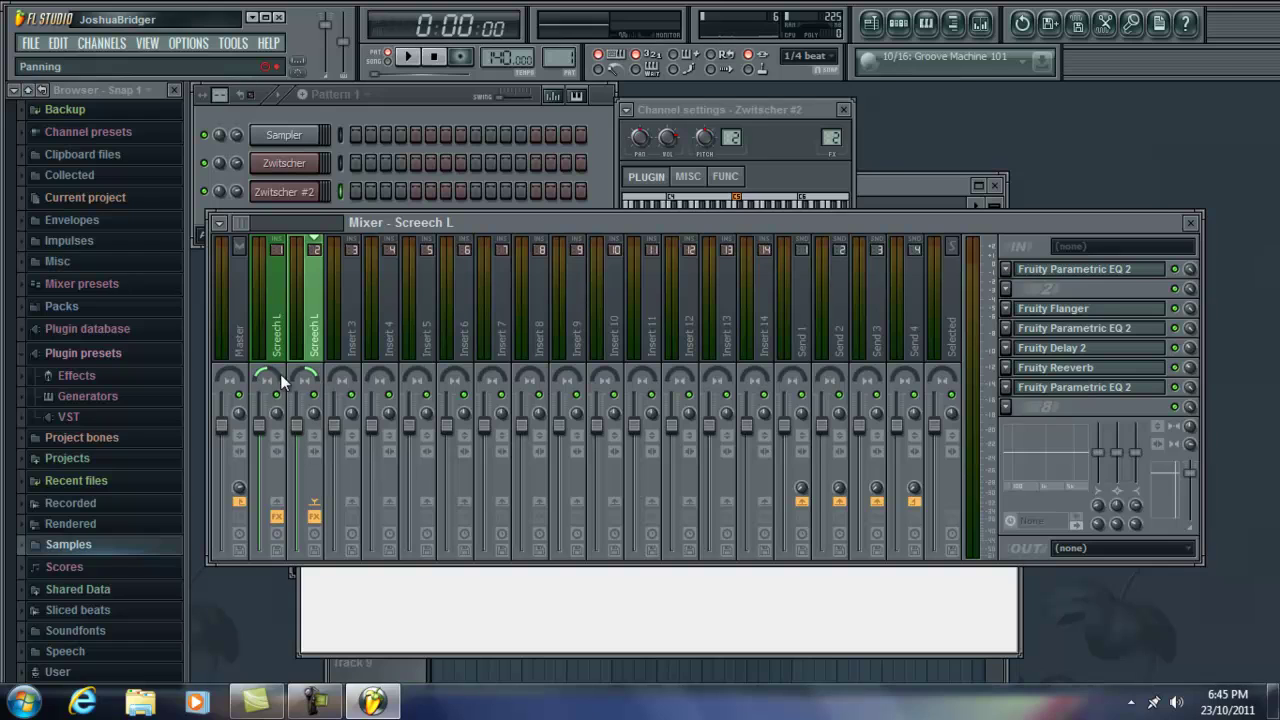
{"action": "left_click", "coordinate": [287, 172]}
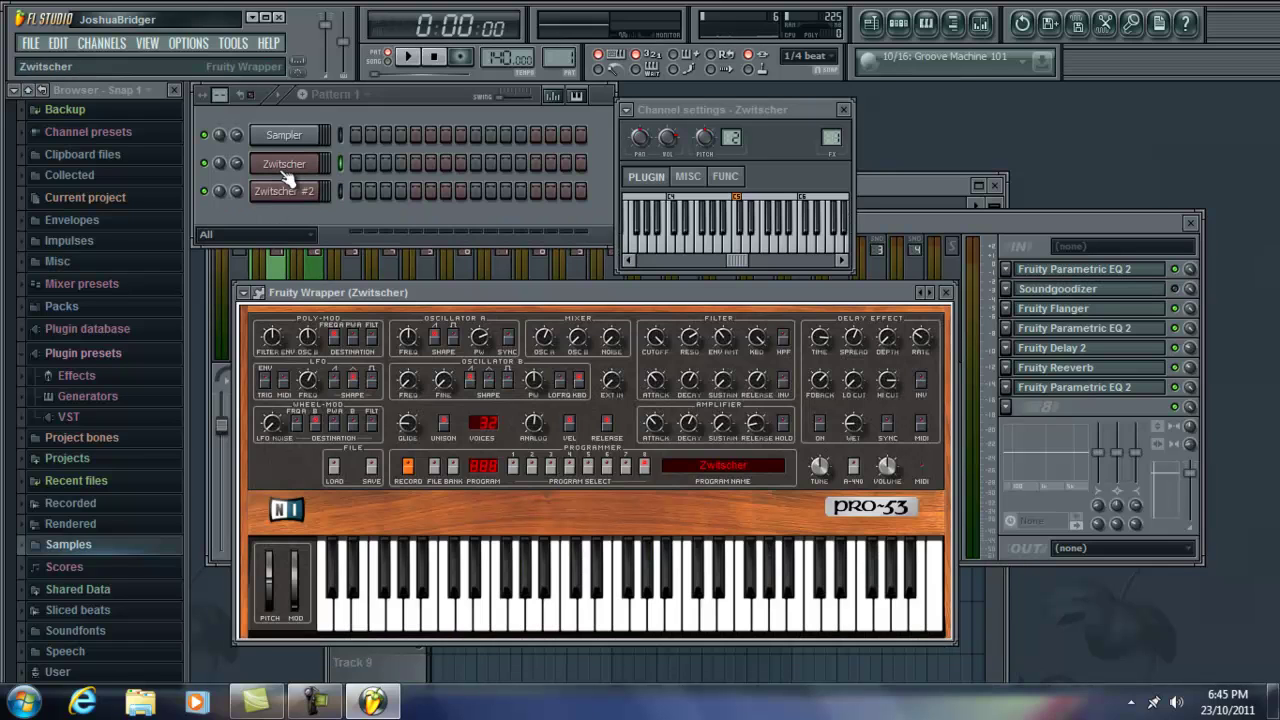
{"action": "left_click", "coordinate": [298, 190]}
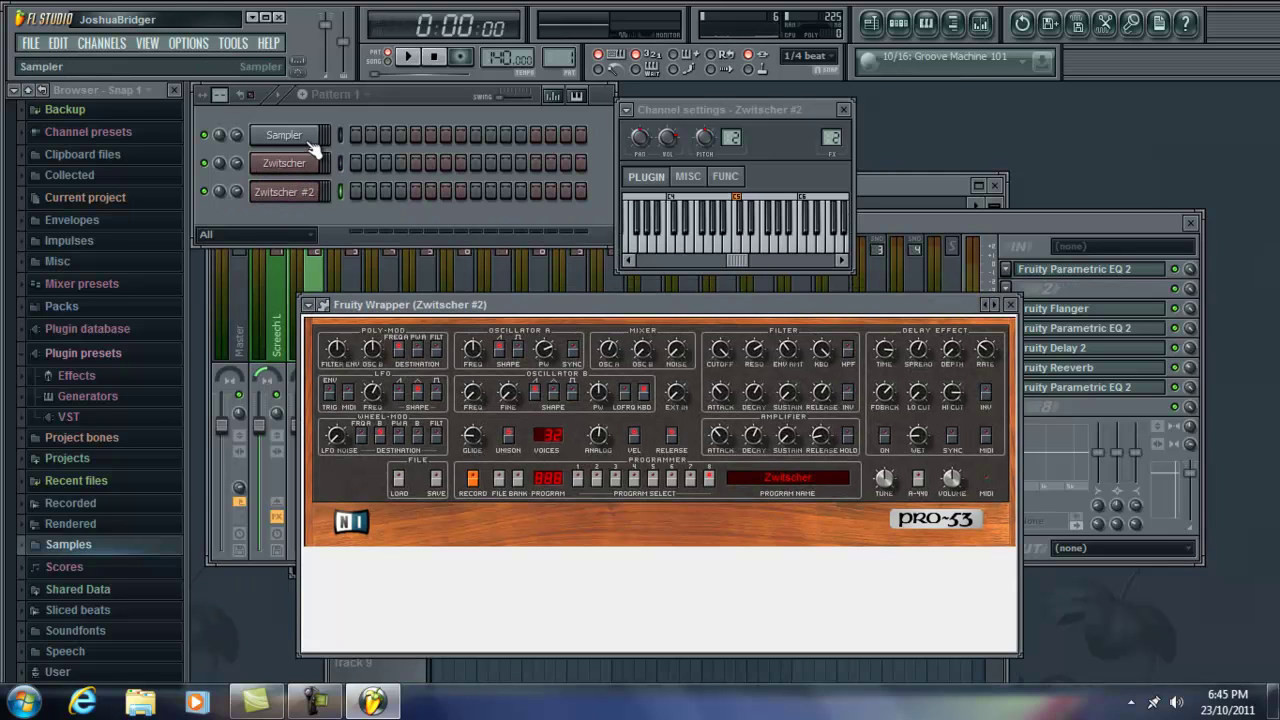
{"action": "left_click", "coordinate": [295, 168]}
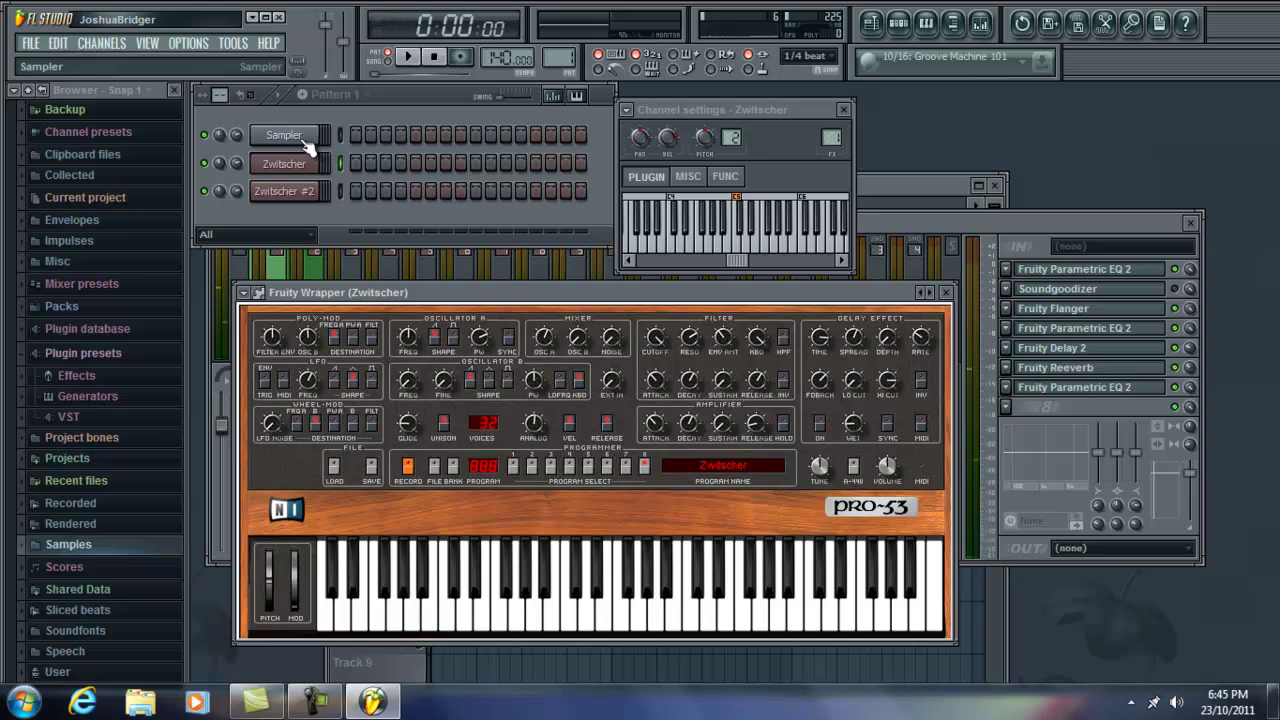
Insert a Layer channel above Zwitscher and assign both Zwitscher channels as its children.
{"action": "right_click", "coordinate": [292, 165]}
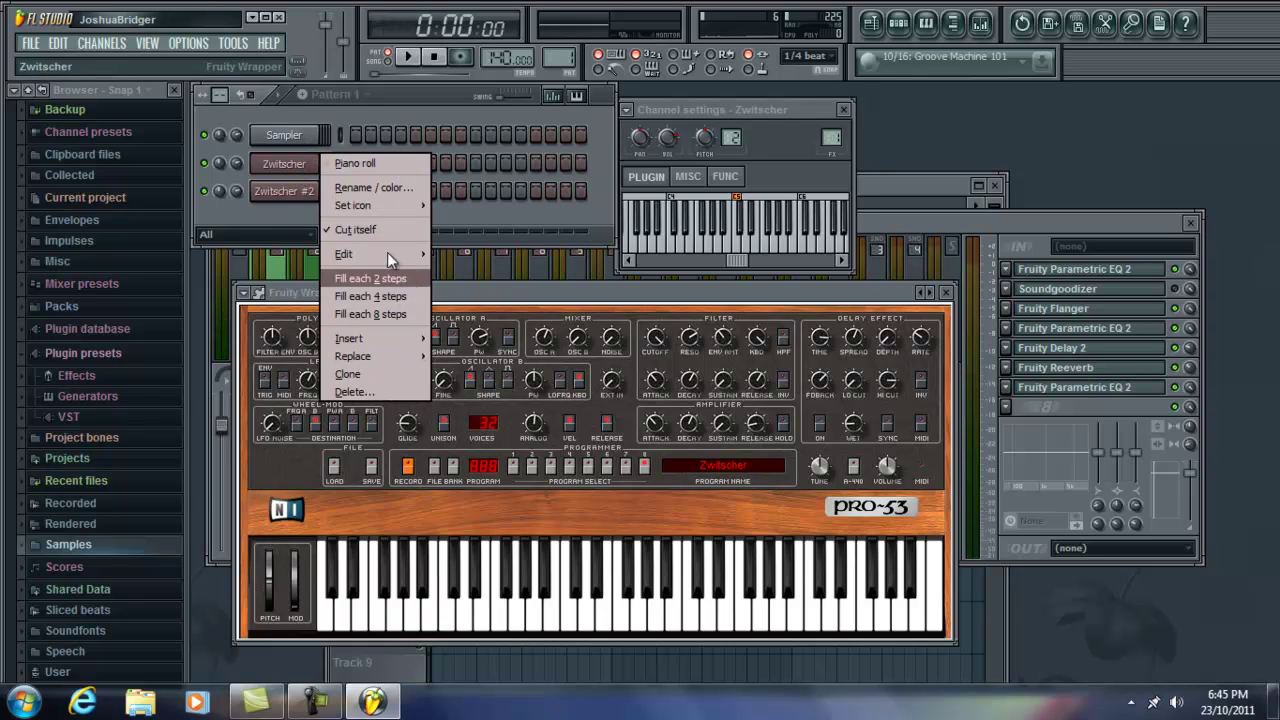
{"action": "mouse_move", "coordinate": [374, 335]}
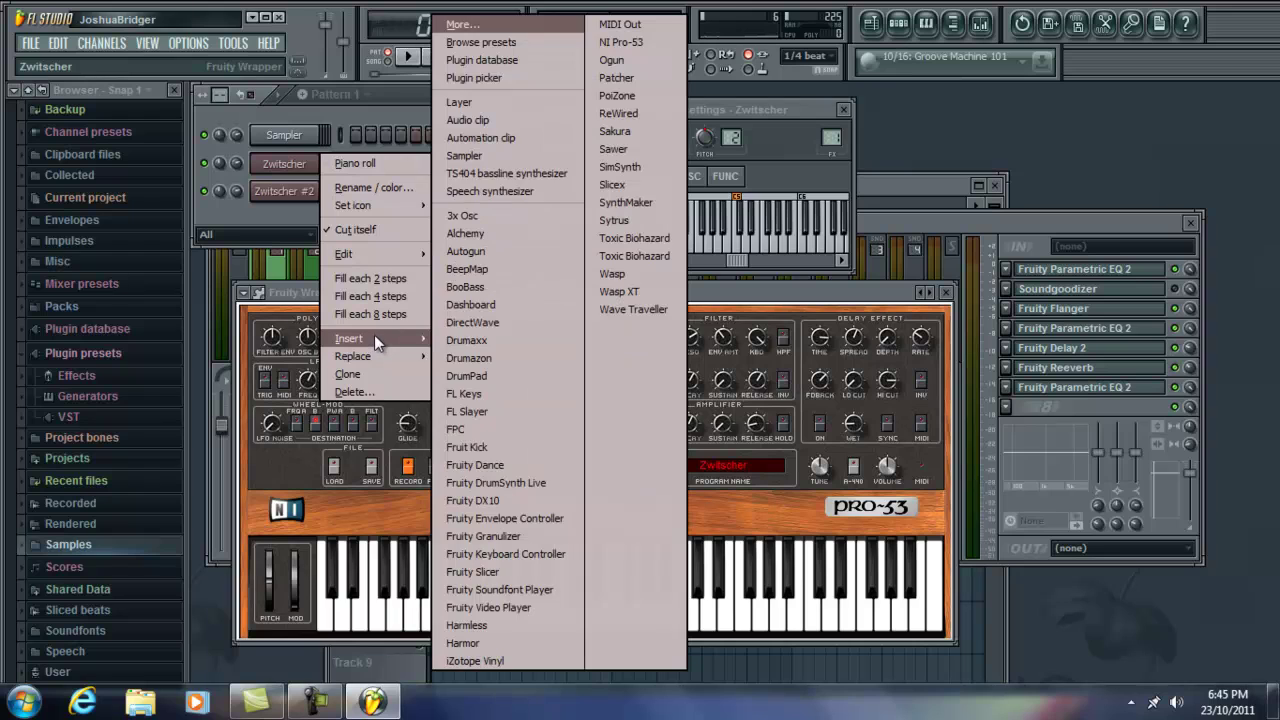
{"action": "left_click", "coordinate": [495, 102]}
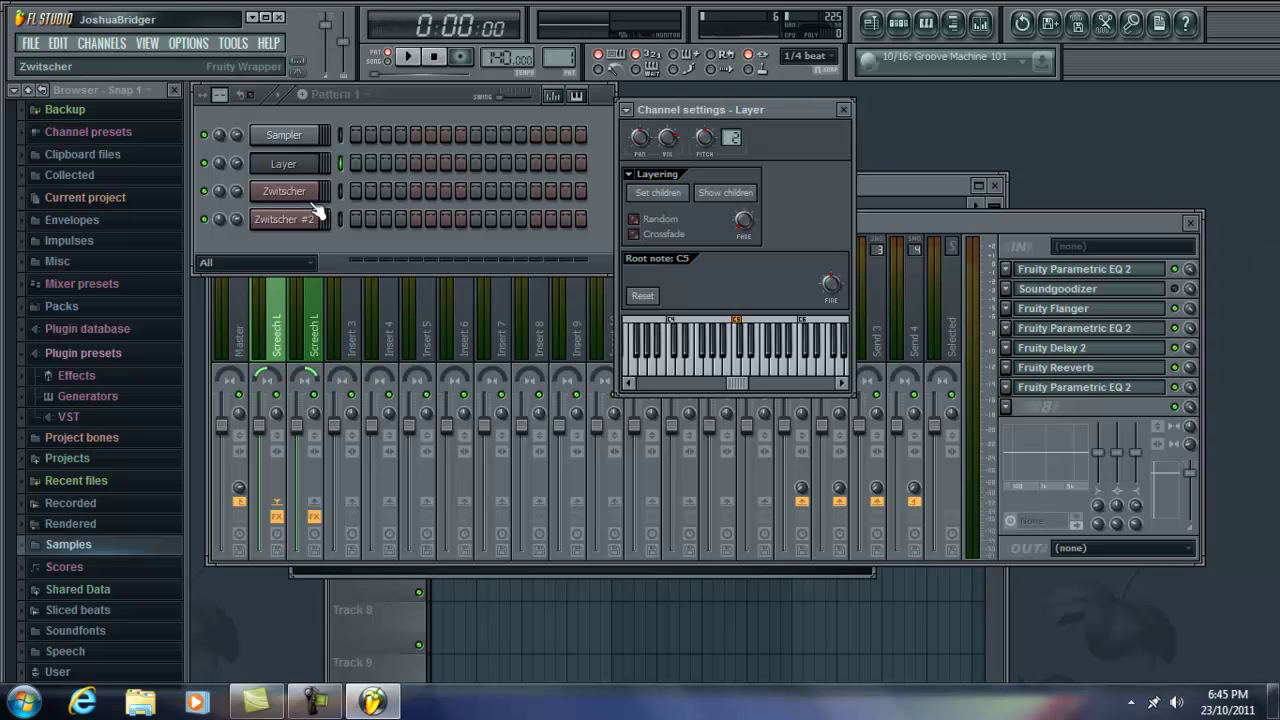
{"action": "left_click_drag", "start_coordinate": [772, 111], "coordinate": [789, 107]}
{"action": "left_click", "coordinate": [341, 163]}
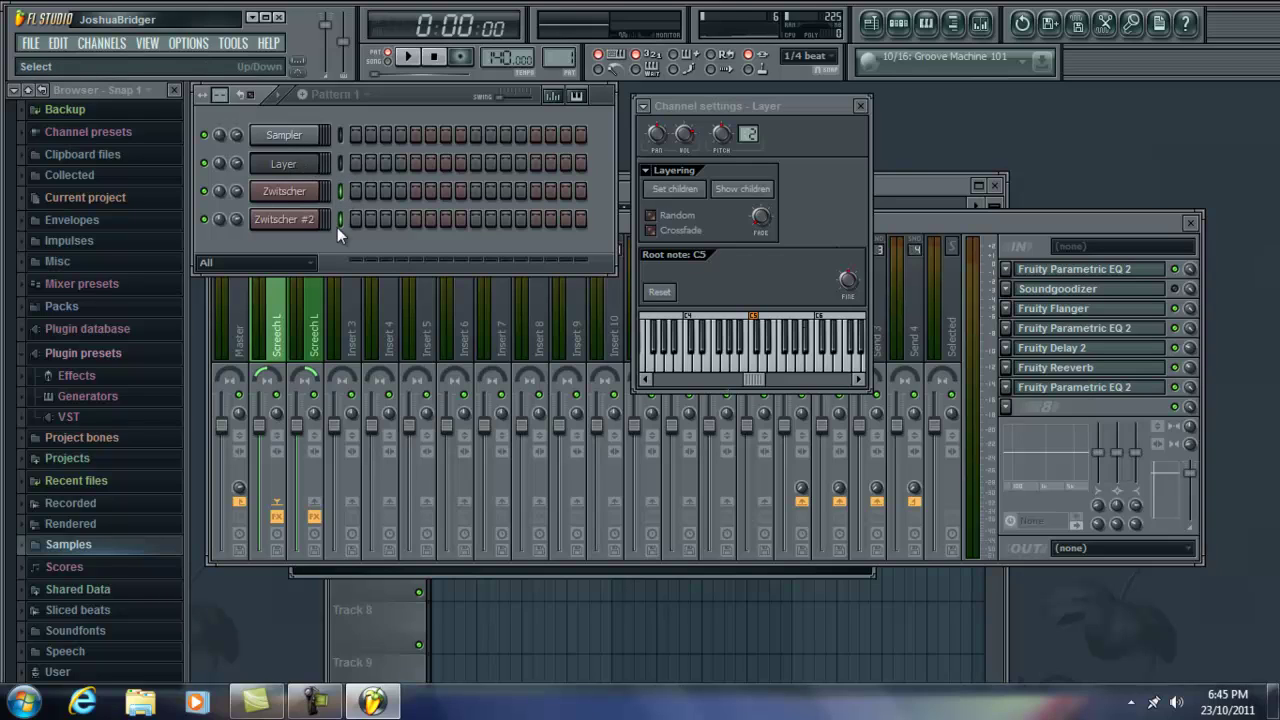
{"action": "left_click", "coordinate": [688, 190]}
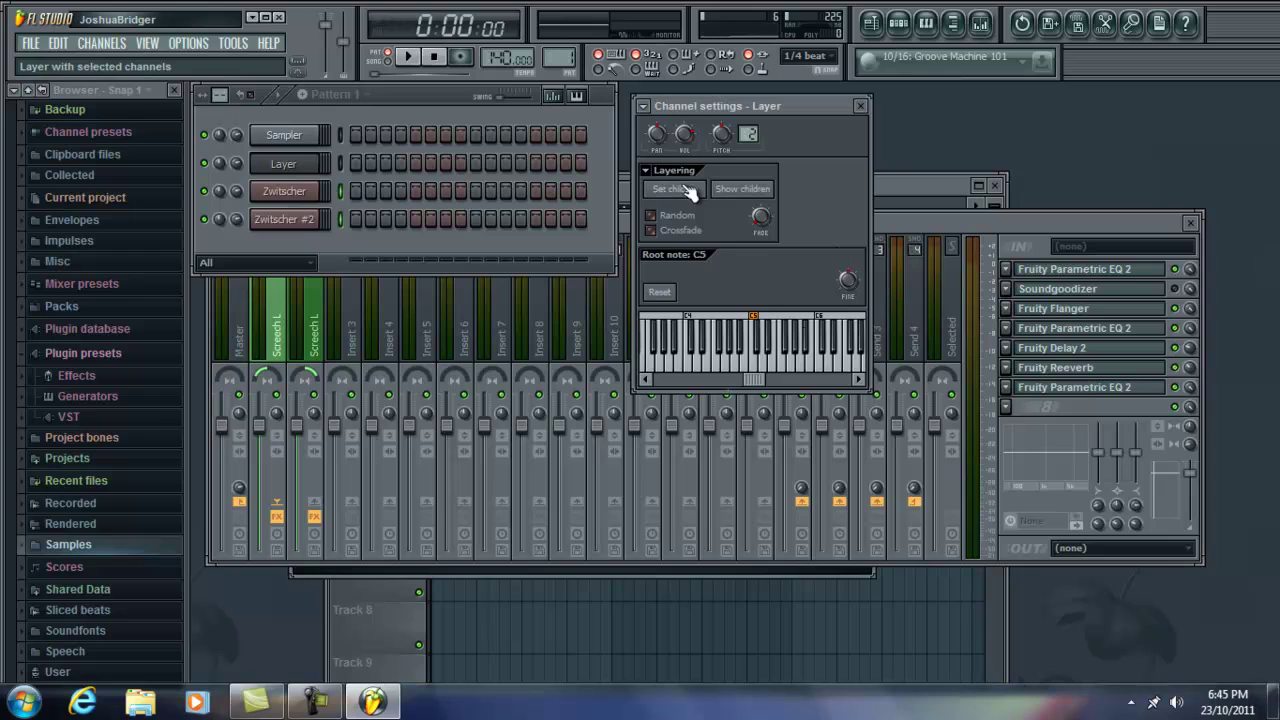
Audition the Layer channel and compare its sound with each Zwitscher channel played on its own.
{"action": "left_click", "coordinate": [280, 170]}
{"action": "left_click", "coordinate": [280, 170]}
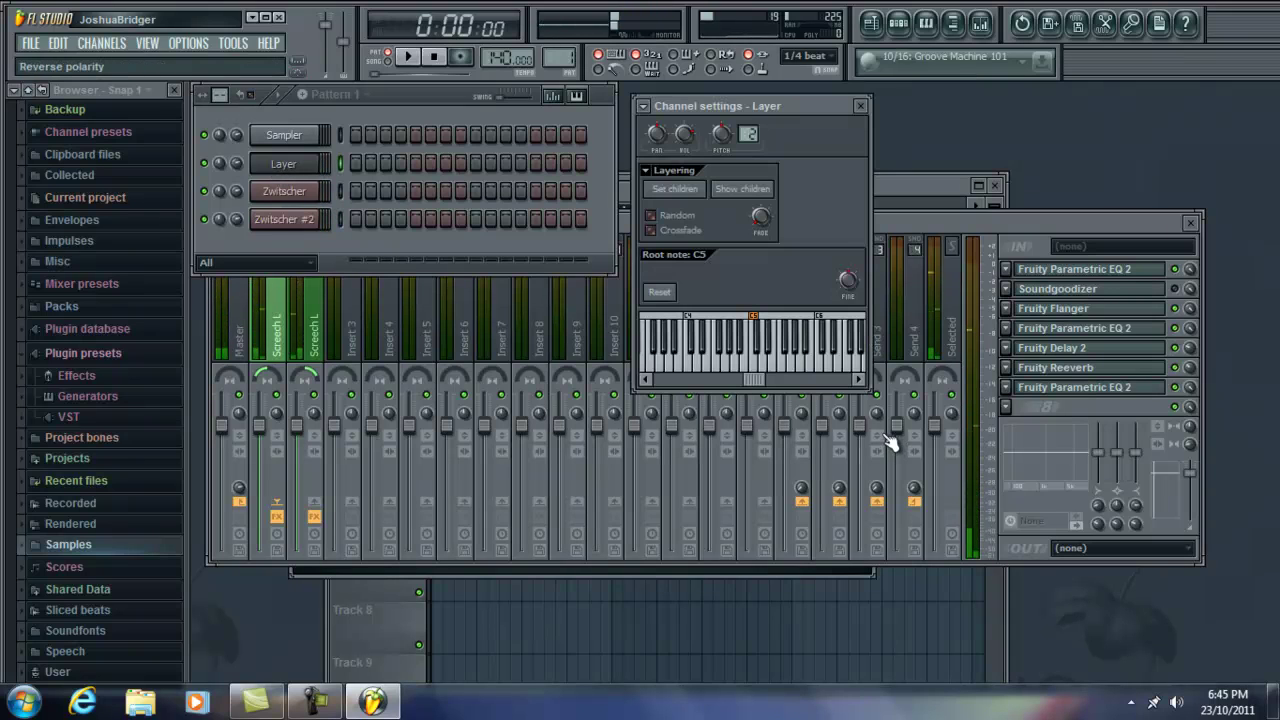
{"action": "key", "text": "q"}
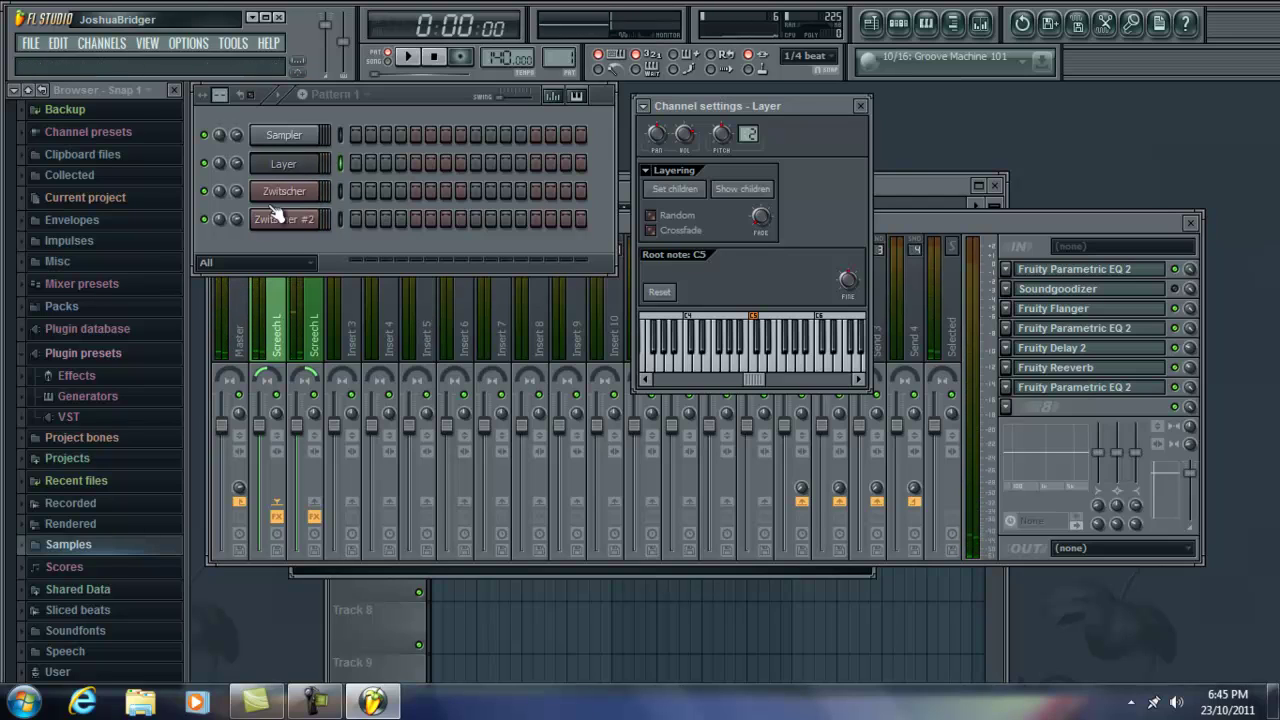
{"action": "left_click", "coordinate": [305, 197]}
{"action": "left_click", "coordinate": [298, 221]}
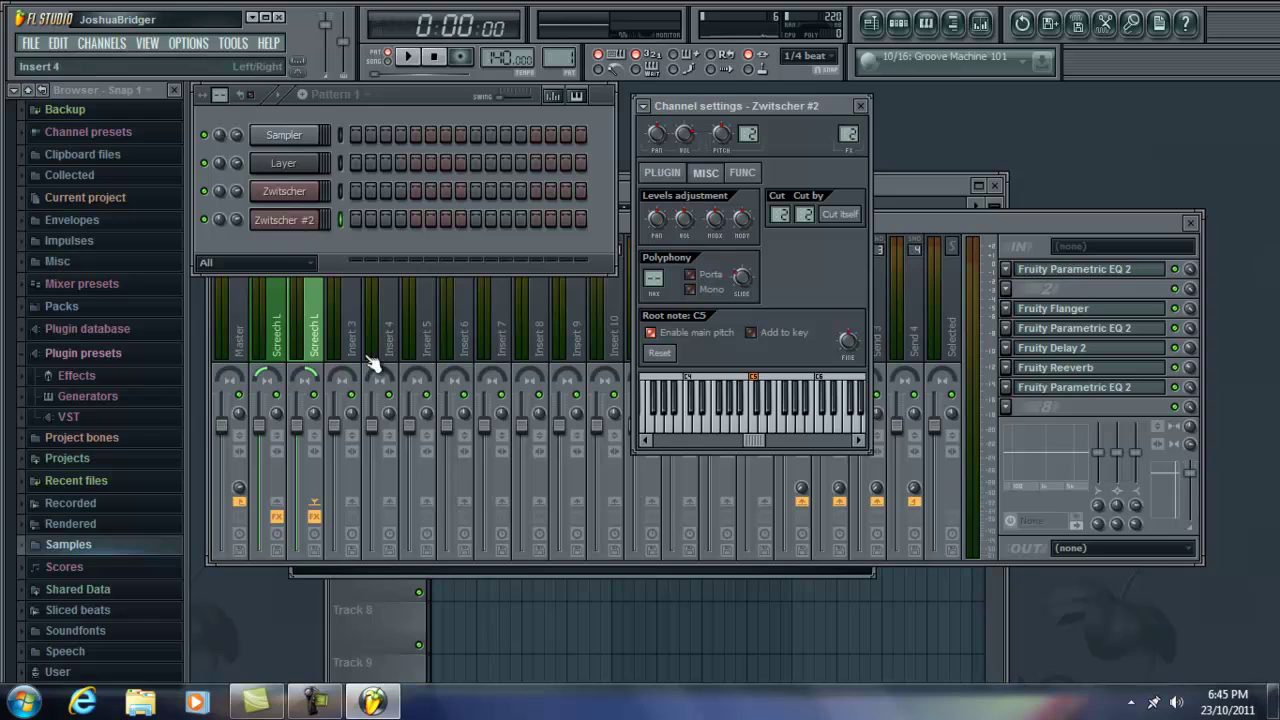
{"action": "left_click", "coordinate": [284, 165]}
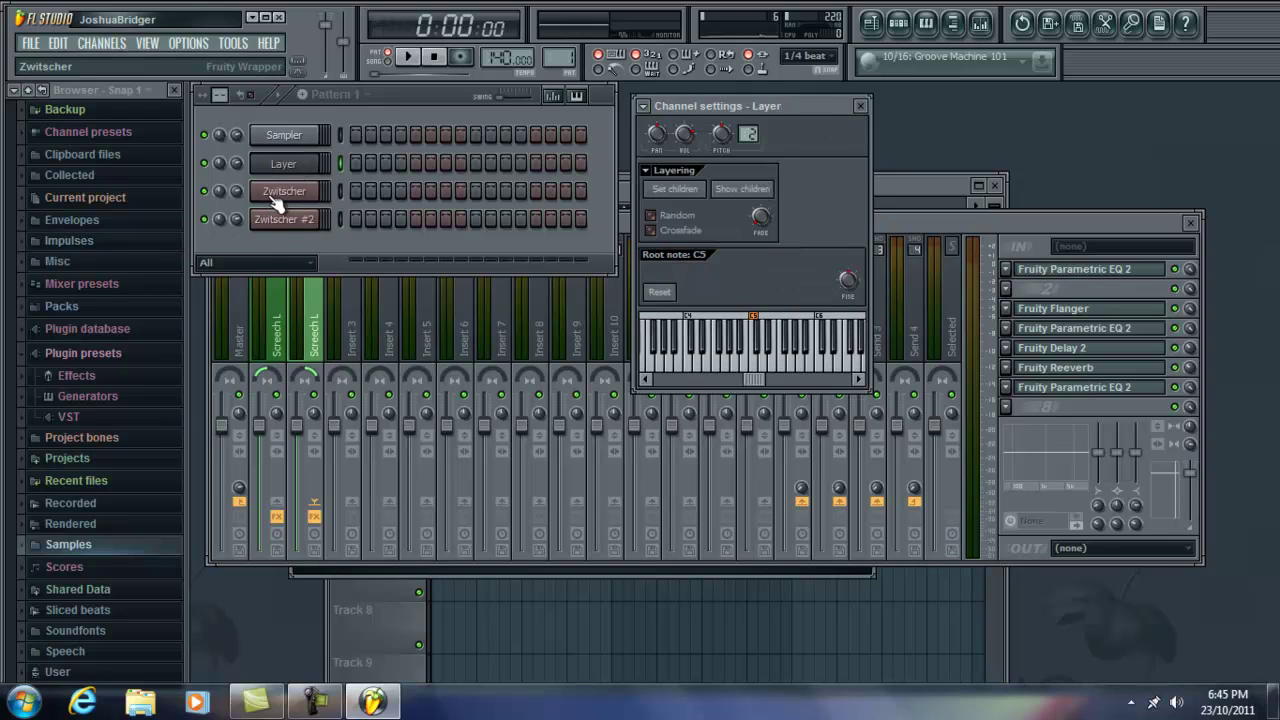
{"action": "left_click", "coordinate": [280, 196]}
{"action": "left_click", "coordinate": [287, 222]}
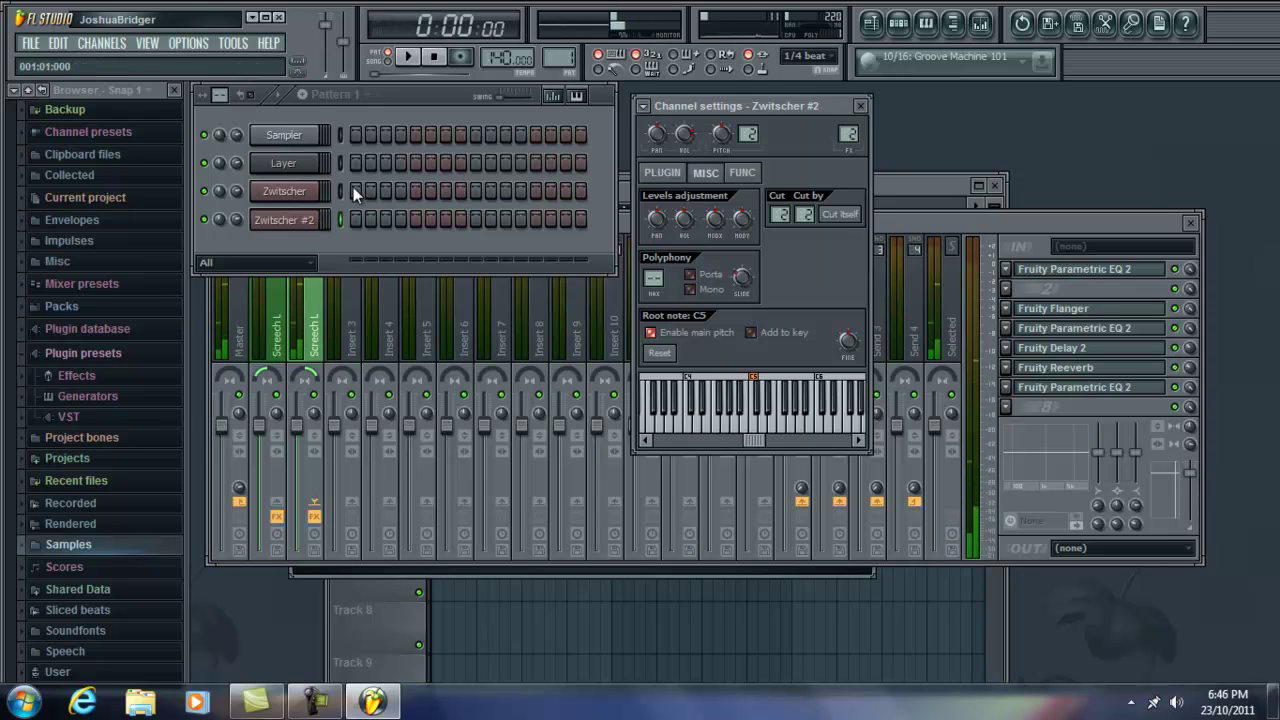
{"action": "left_click", "coordinate": [290, 166]}
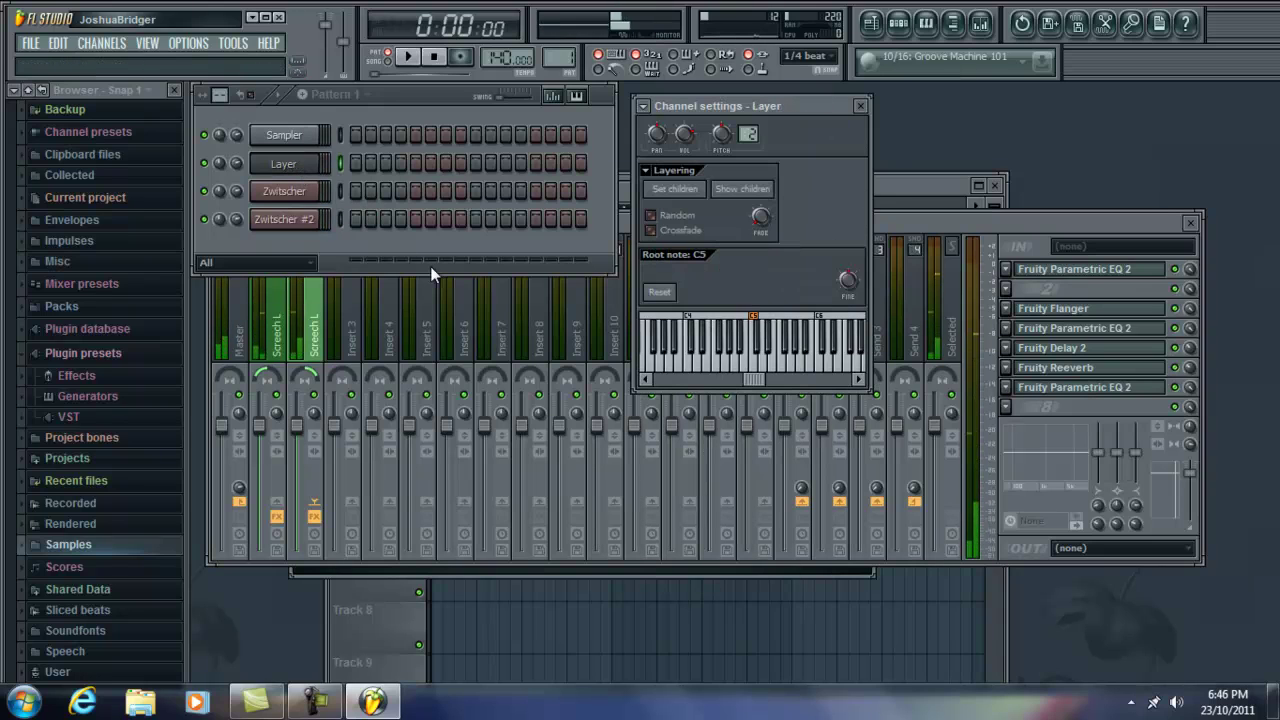
Slightly lower band 1 and nudge band 7 in the first Fruity Parametric EQ 2 on mixer track 1, Screech L.
{"action": "left_click", "coordinate": [1084, 219]}
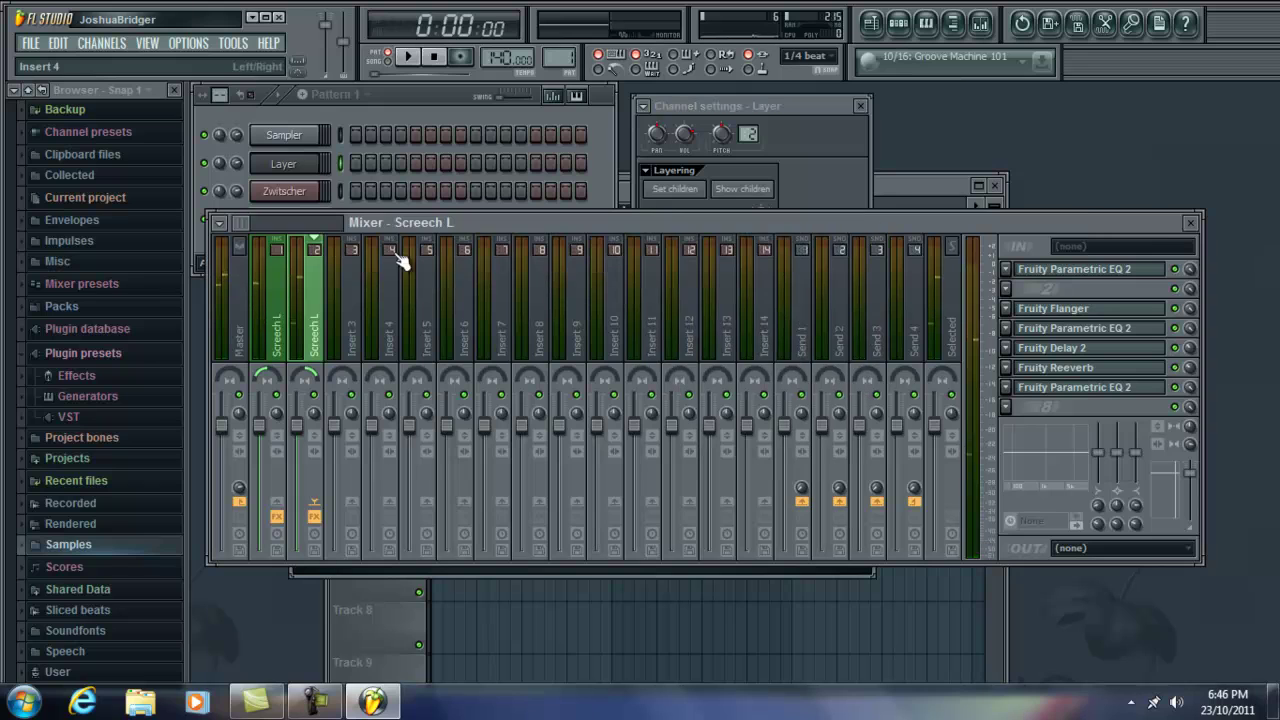
{"action": "left_click", "coordinate": [288, 276]}
{"action": "mouse_move", "coordinate": [493, 222]}
{"action": "left_mouse_down"}
{"action": "mouse_move", "coordinate": [470, 397]}
{"action": "mouse_move", "coordinate": [493, 240]}
{"action": "left_mouse_up"}
{"action": "left_click", "coordinate": [1120, 293]}
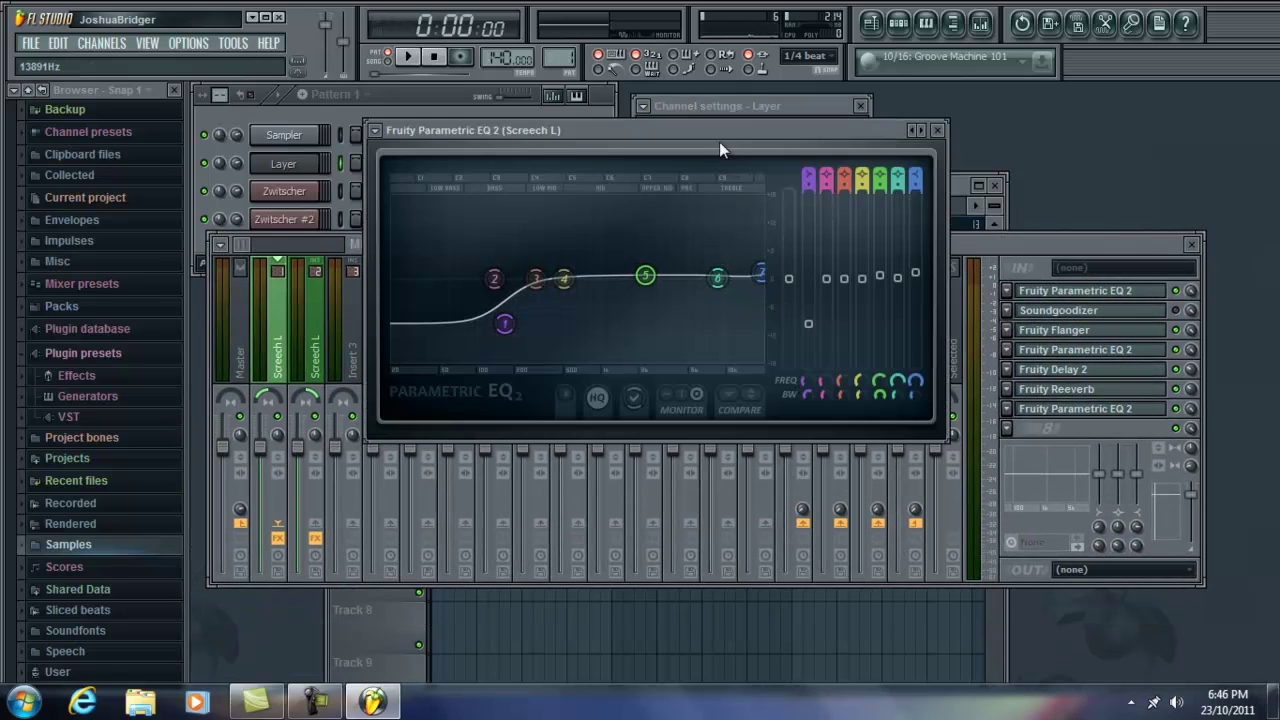
{"action": "left_click_drag", "start_coordinate": [718, 135], "coordinate": [645, 149]}
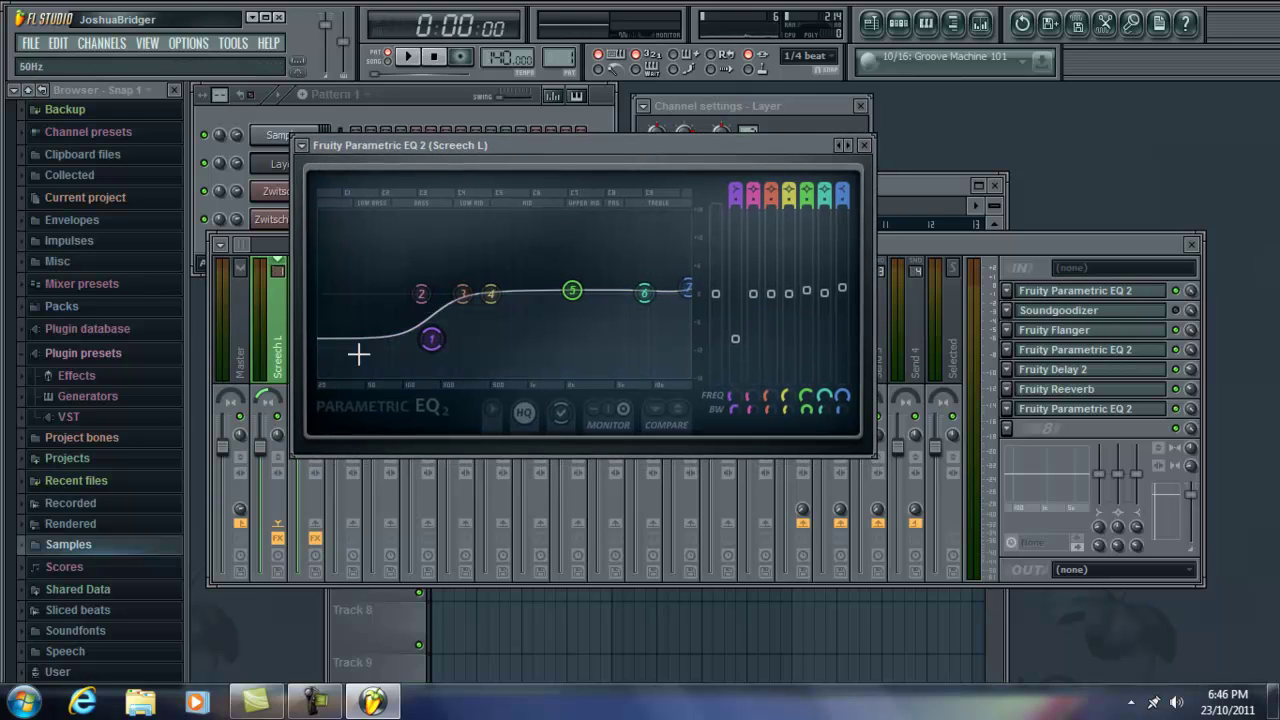
{"action": "left_click_drag", "start_coordinate": [427, 343], "coordinate": [427, 345]}
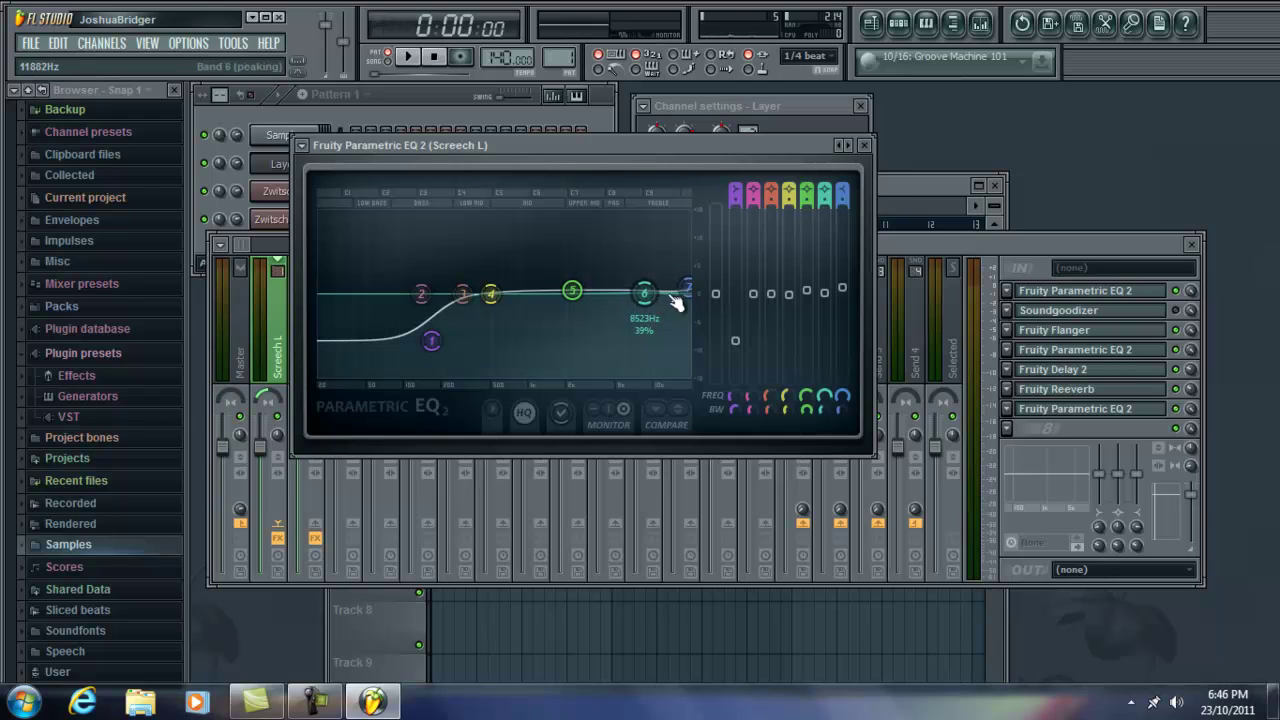
{"action": "left_click_drag", "start_coordinate": [697, 295], "coordinate": [690, 290]}
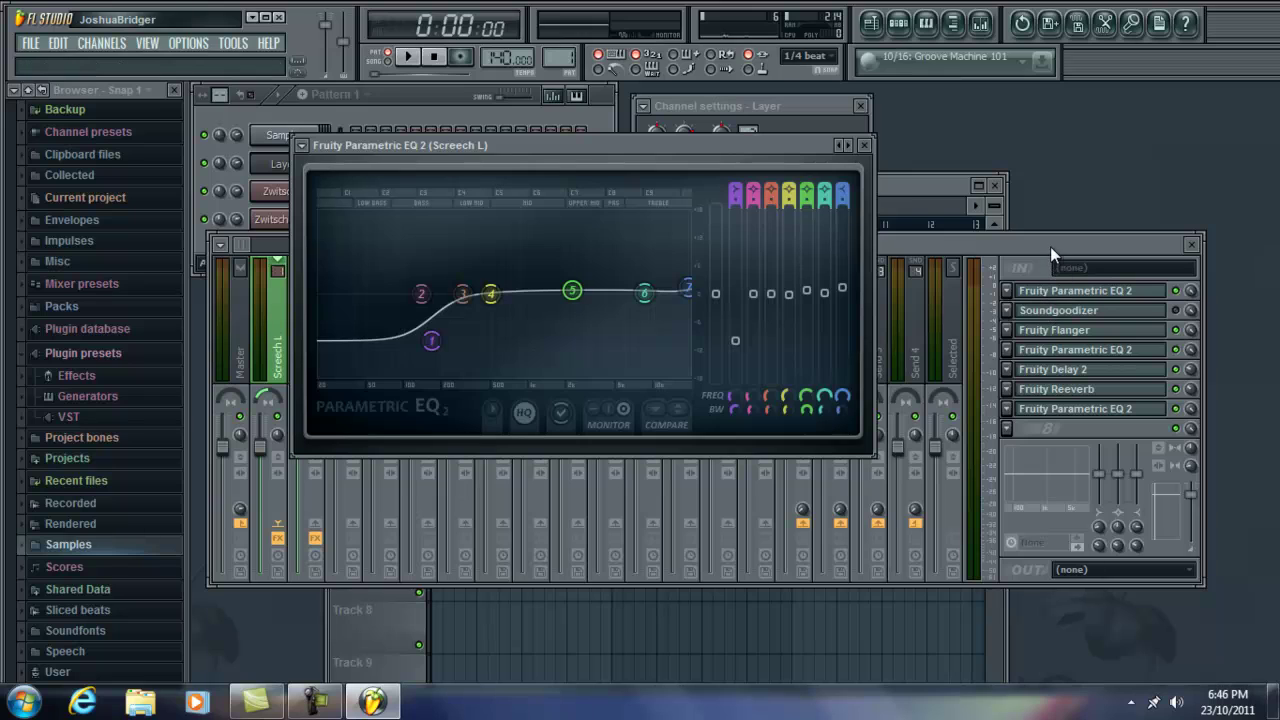
{"action": "left_click", "coordinate": [698, 244]}
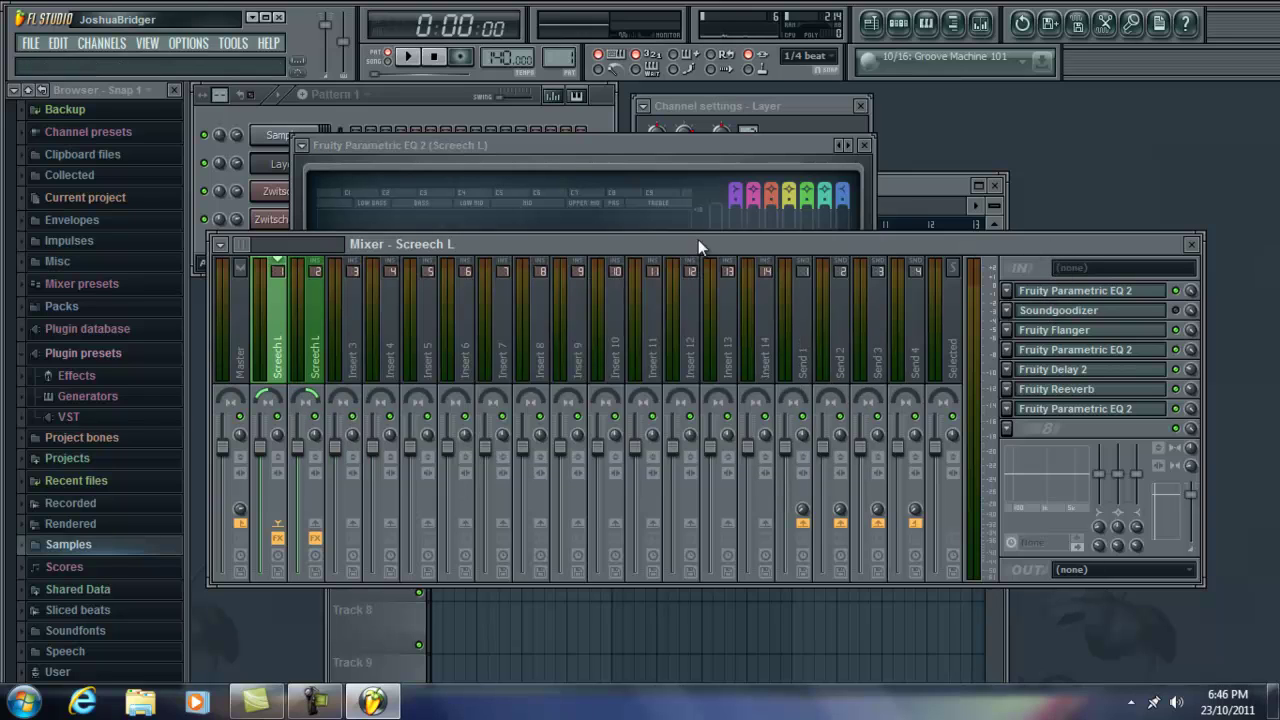
{"action": "left_click", "coordinate": [1086, 292]}
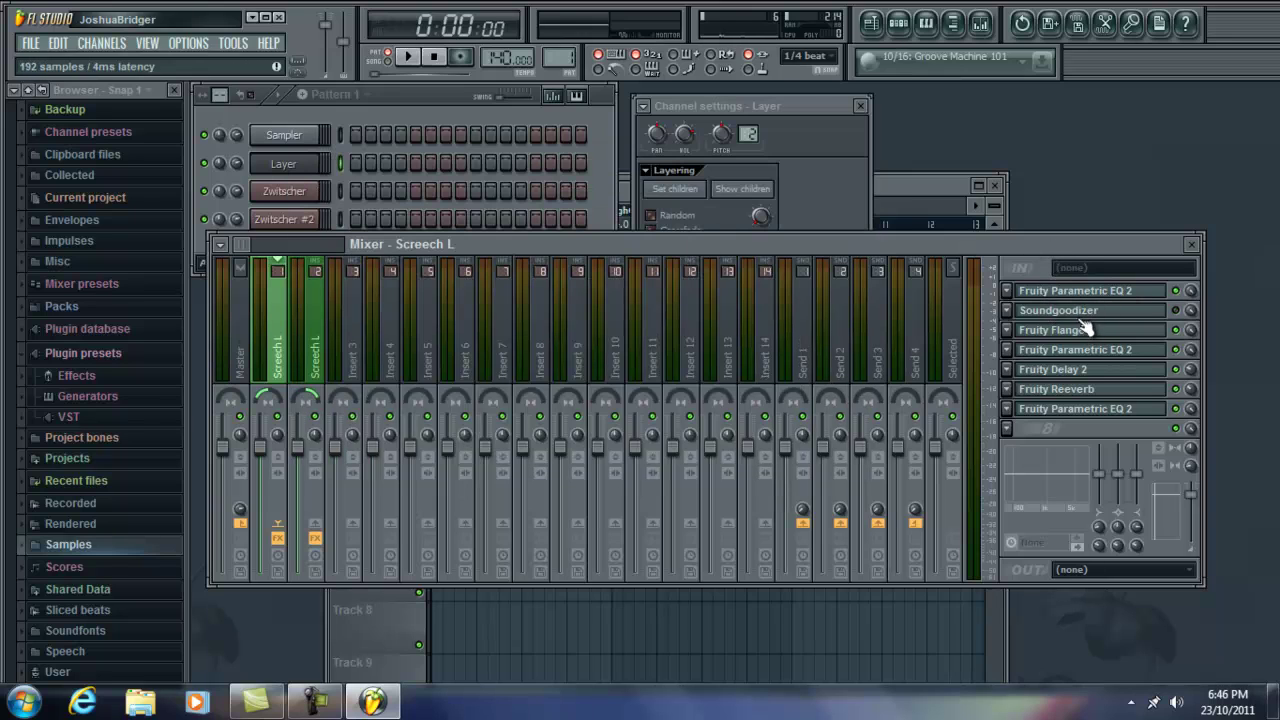
Remove Soundgoodizer from effect slot 2 of the Screech L mixer track by setting the slot to (none).
{"action": "left_click", "coordinate": [1086, 312]}
{"action": "left_click", "coordinate": [1006, 310]}
{"action": "mouse_move", "coordinate": [1026, 313]}
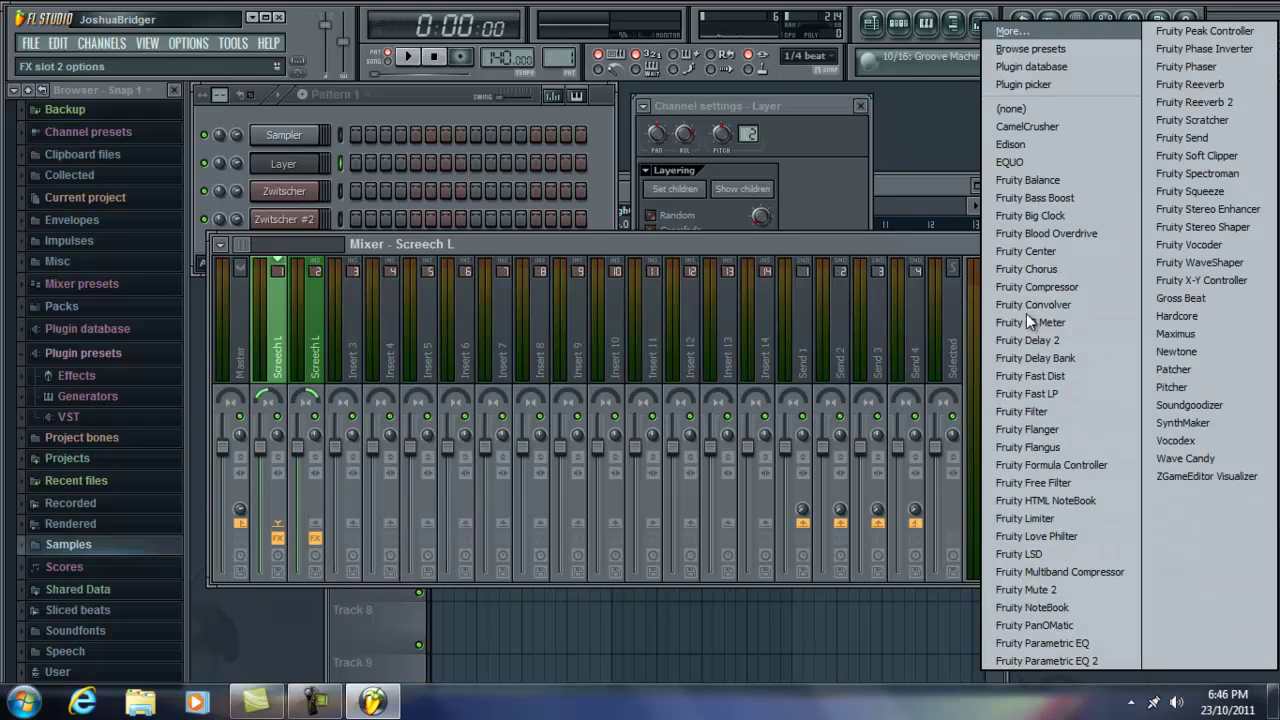
{"action": "left_click", "coordinate": [1056, 110]}
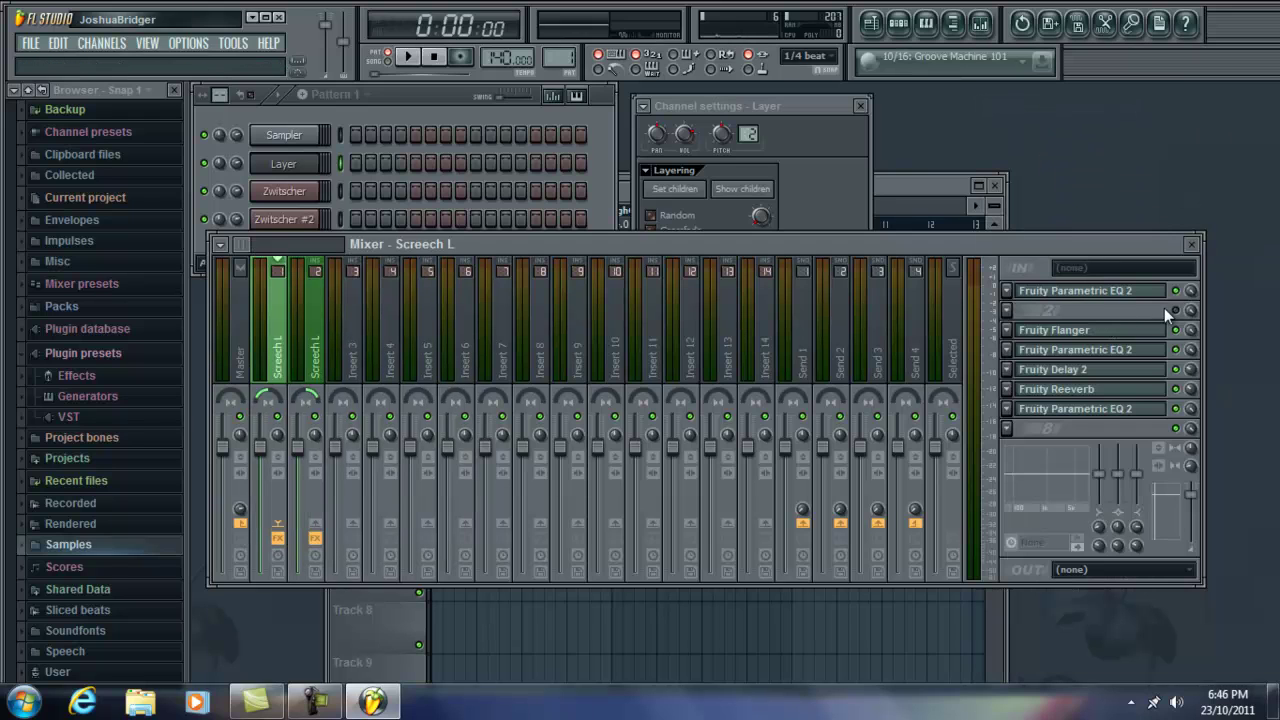
Review the Fruity Flanger settings and presets, and the curve of the slot 4 Fruity Parametric EQ 2 on Screech L.
{"action": "left_click", "coordinate": [1085, 332]}
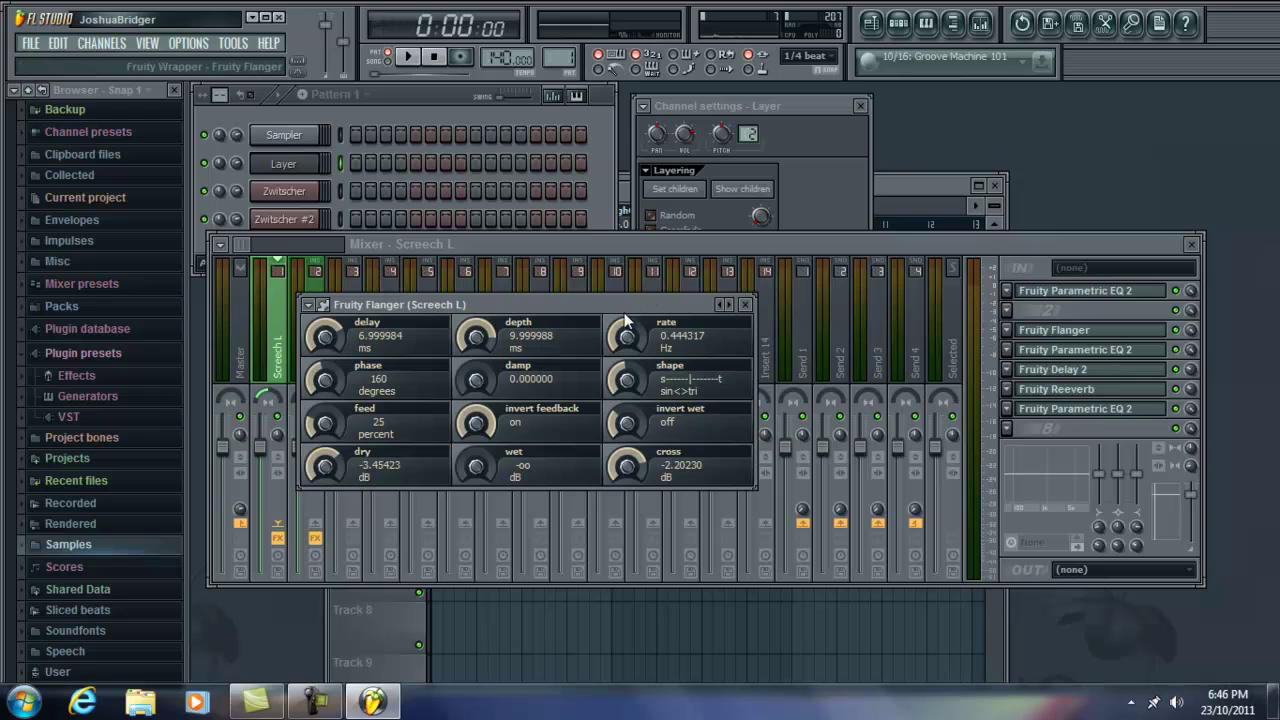
{"action": "left_click_drag", "start_coordinate": [624, 312], "coordinate": [644, 174]}
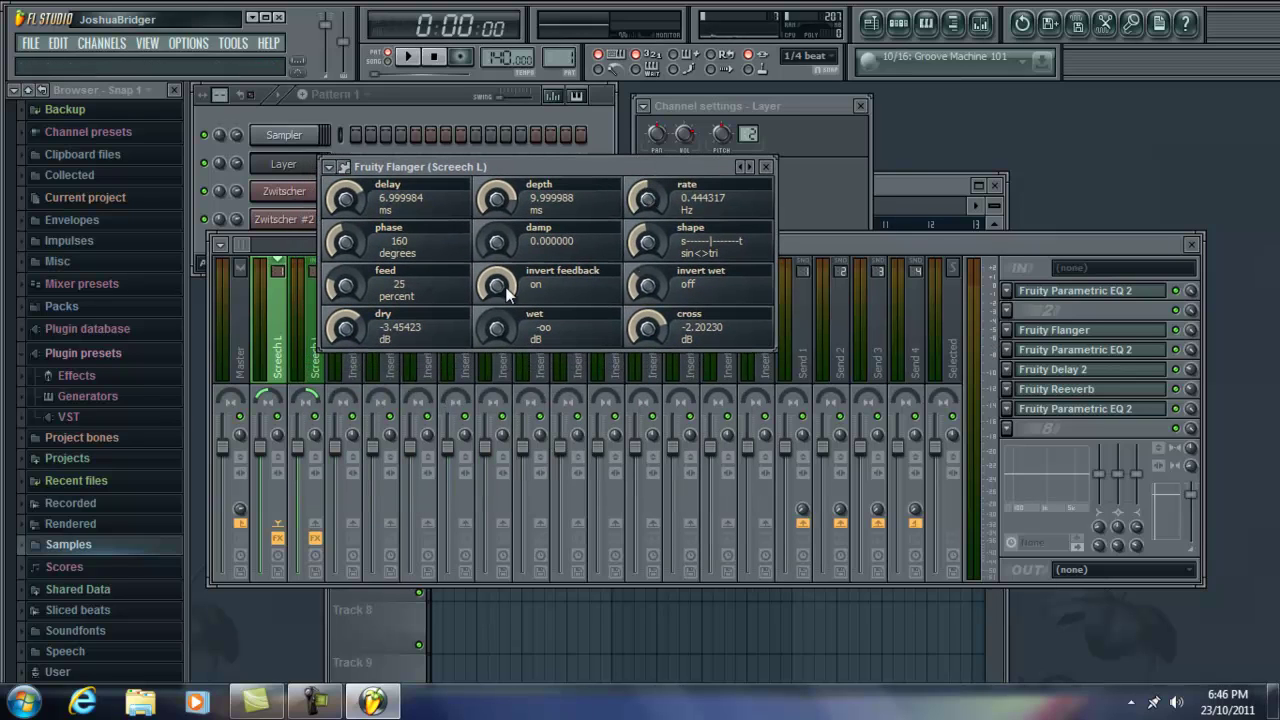
{"action": "left_click", "coordinate": [329, 166]}
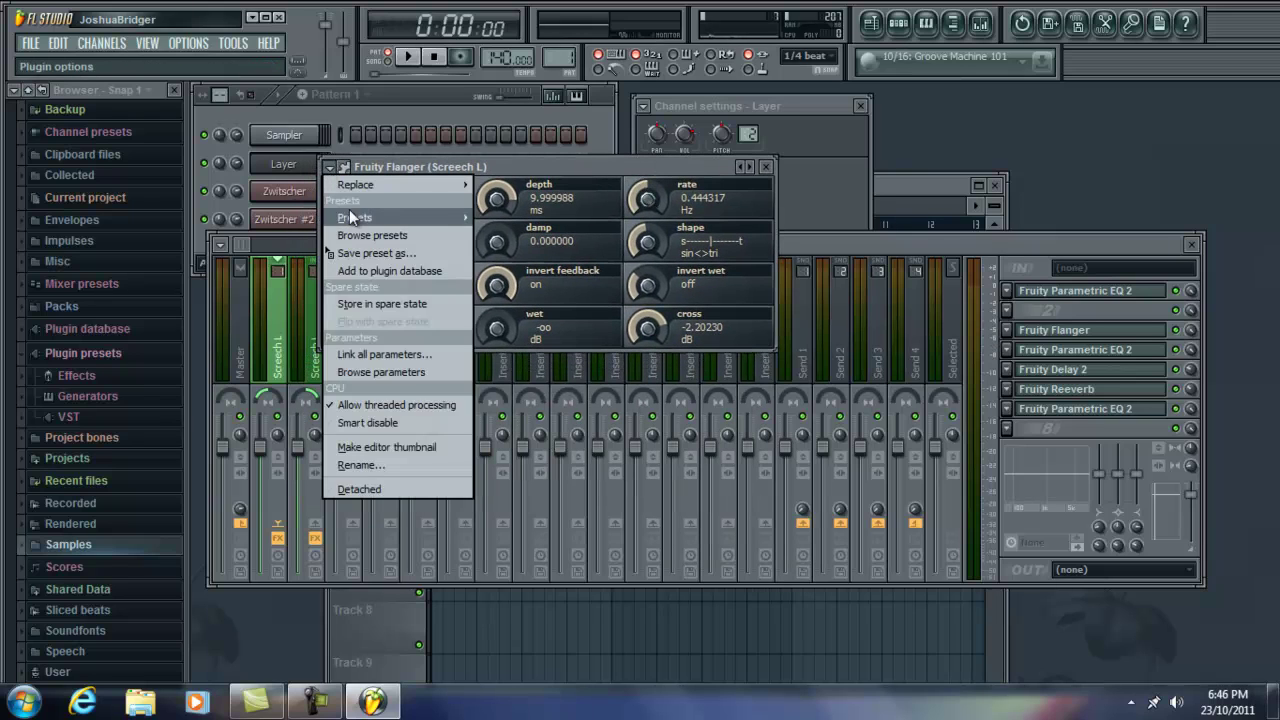
{"action": "mouse_move", "coordinate": [355, 217]}
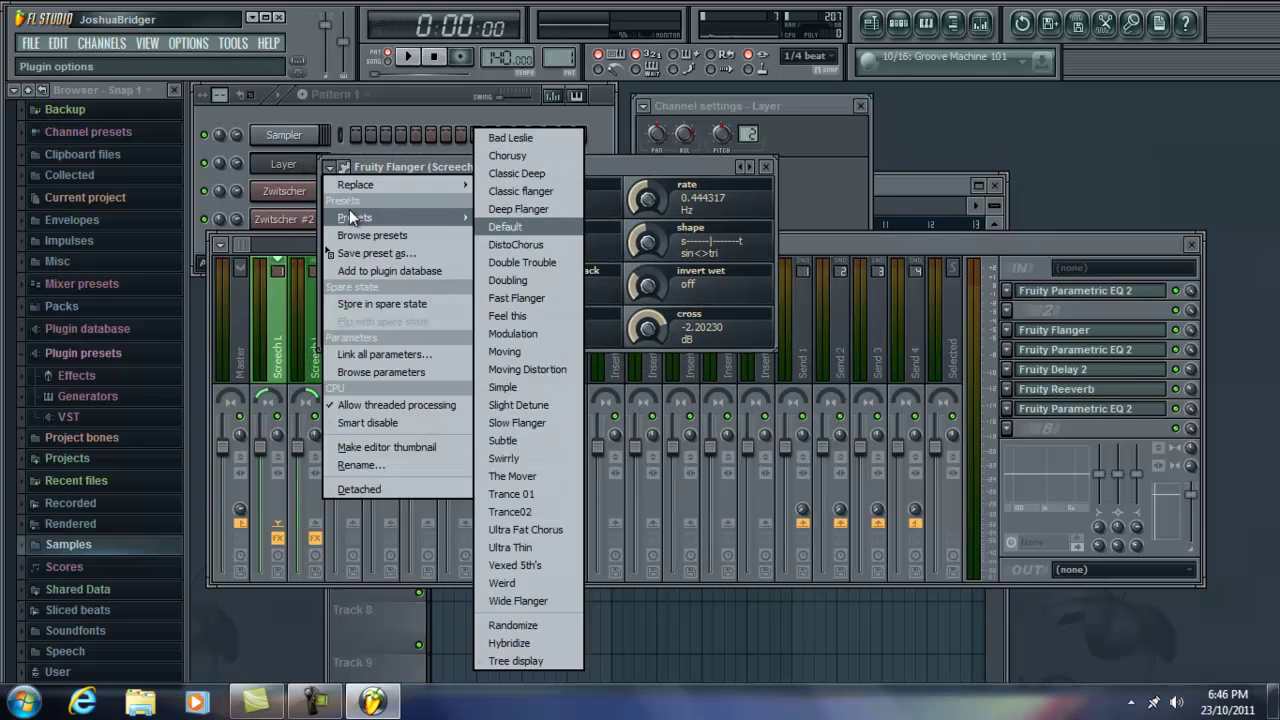
{"action": "left_click", "coordinate": [1038, 266]}
{"action": "left_click", "coordinate": [1057, 350]}
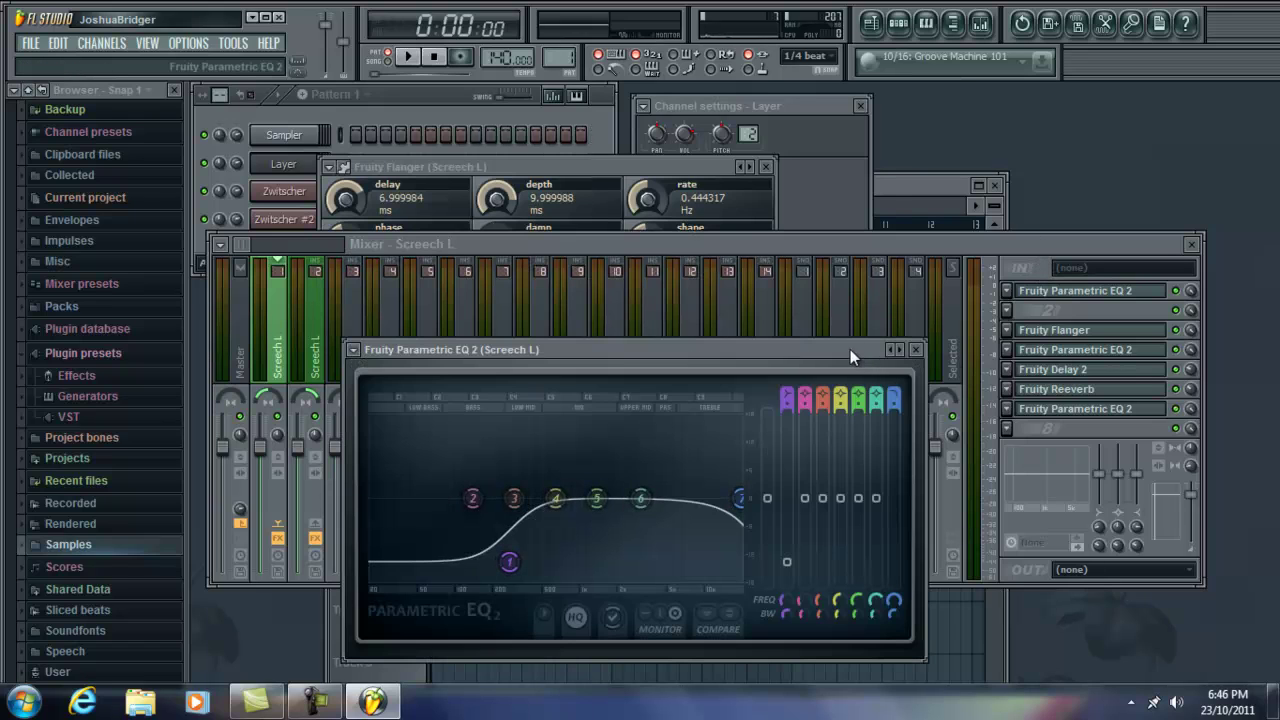
{"action": "left_click_drag", "start_coordinate": [845, 349], "coordinate": [799, 177]}
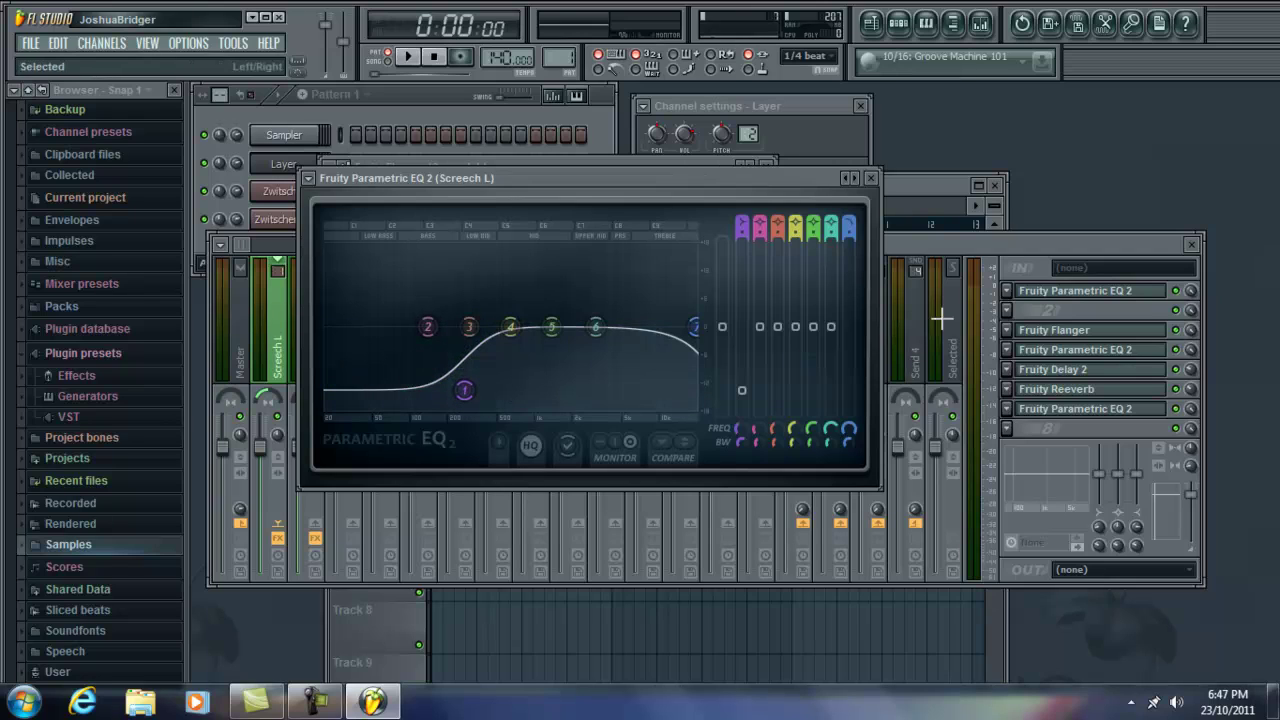
Examine the Fruity Delay 2 settings, preset list and slot mix level on the Screech L track.
{"action": "left_click", "coordinate": [1093, 372]}
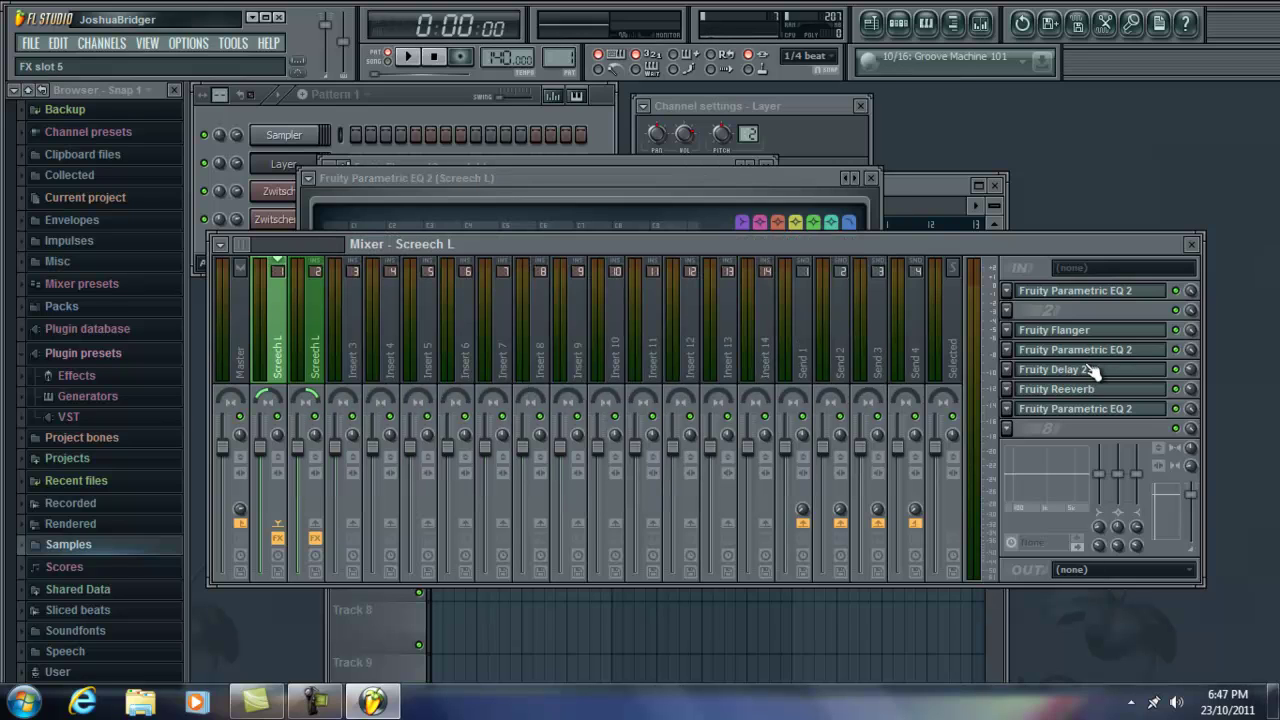
{"action": "left_click_drag", "start_coordinate": [561, 387], "coordinate": [597, 290]}
{"action": "left_click", "coordinate": [432, 295]}
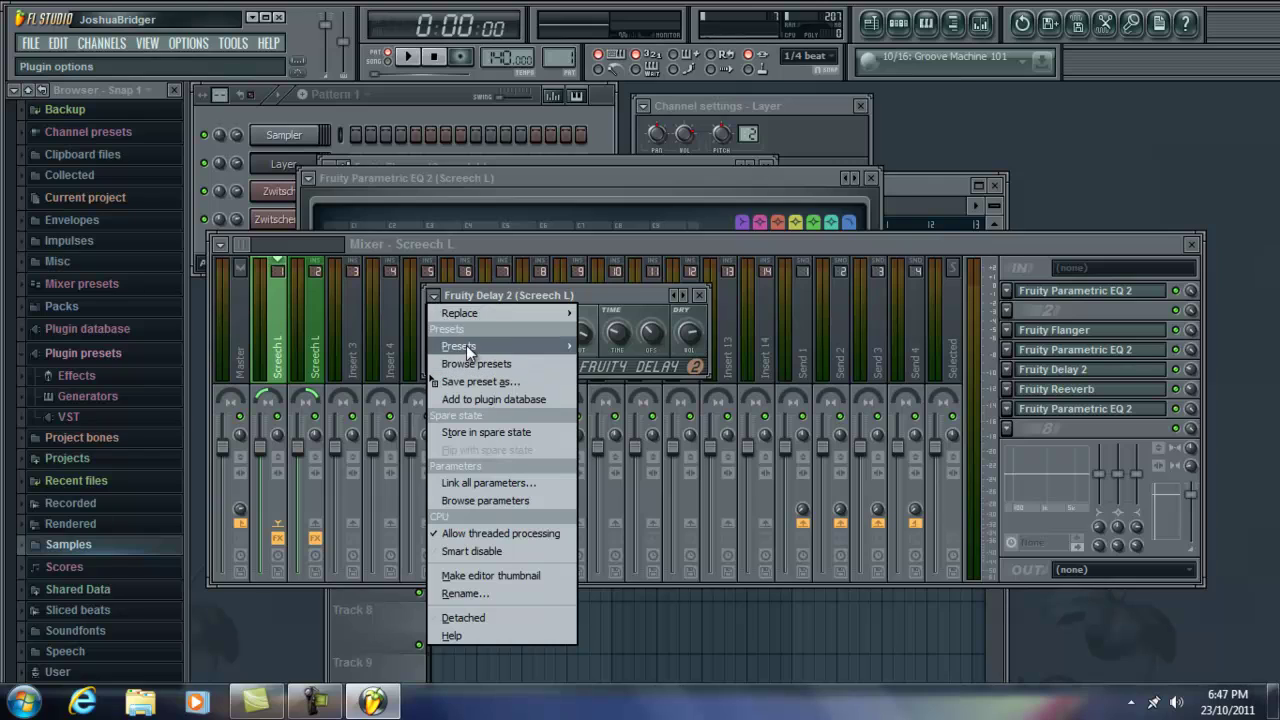
{"action": "mouse_move", "coordinate": [556, 349]}
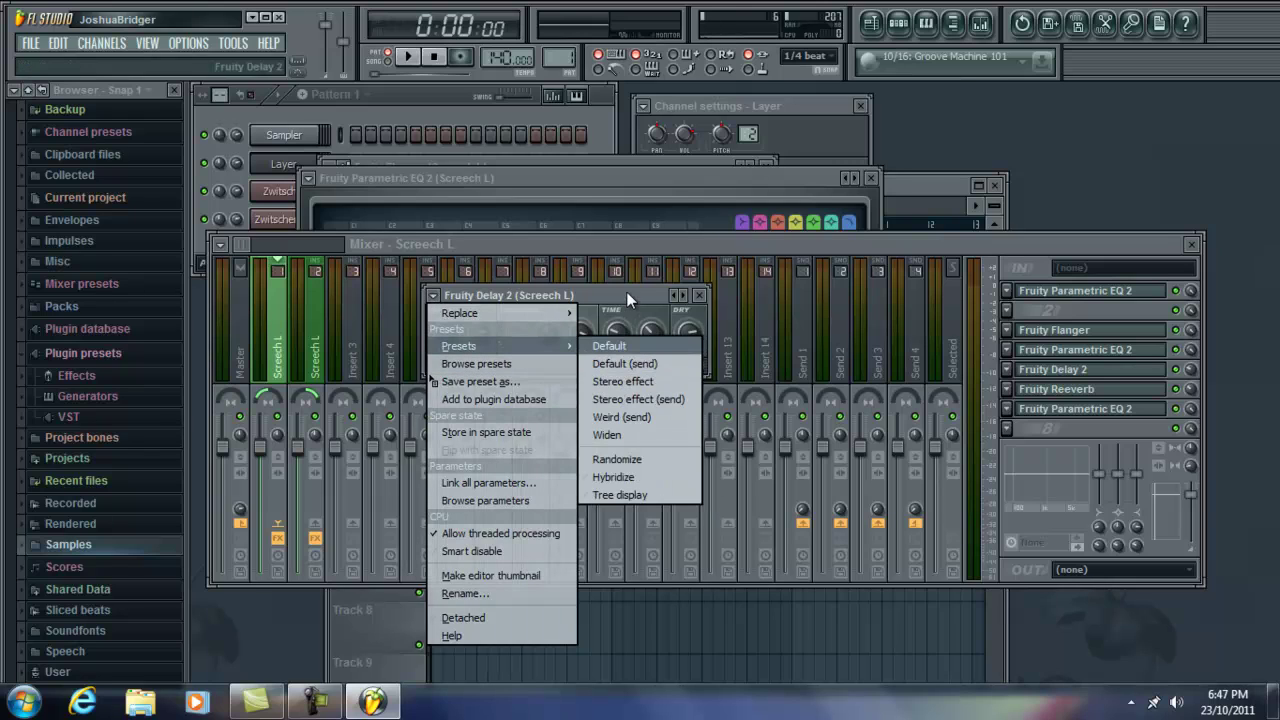
{"action": "left_click", "coordinate": [616, 366]}
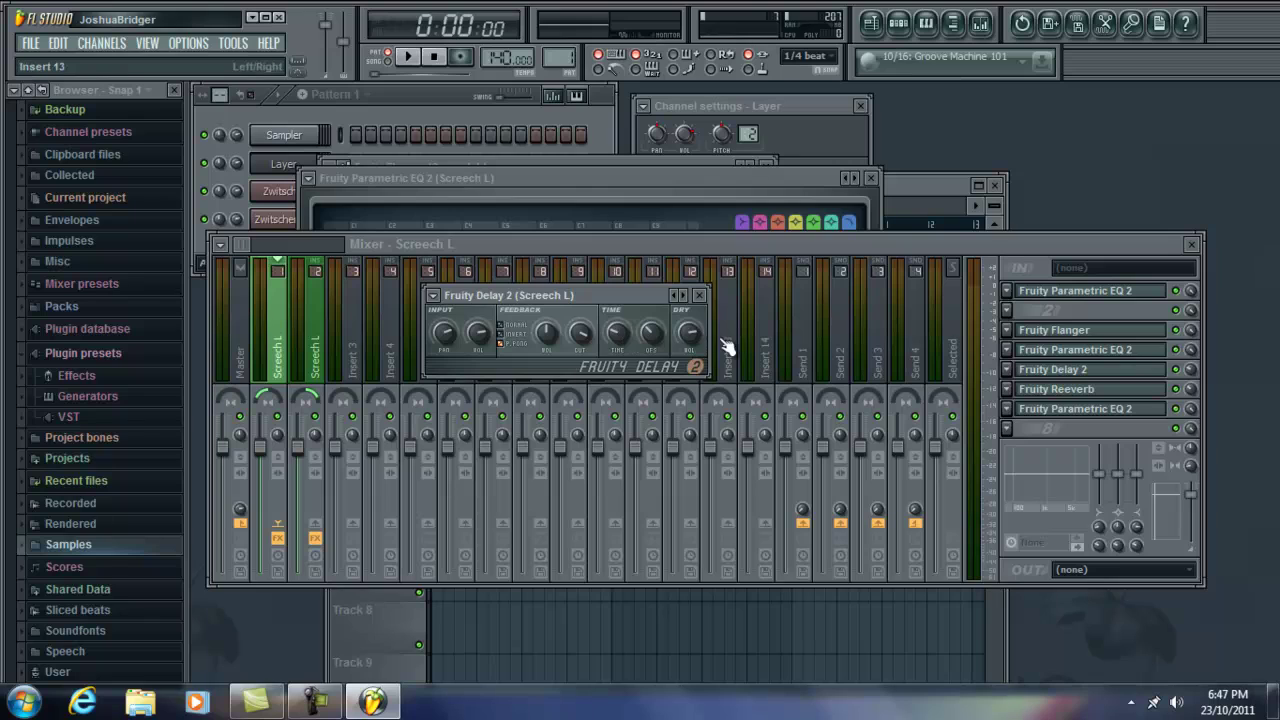
{"action": "left_click", "coordinate": [1190, 373]}
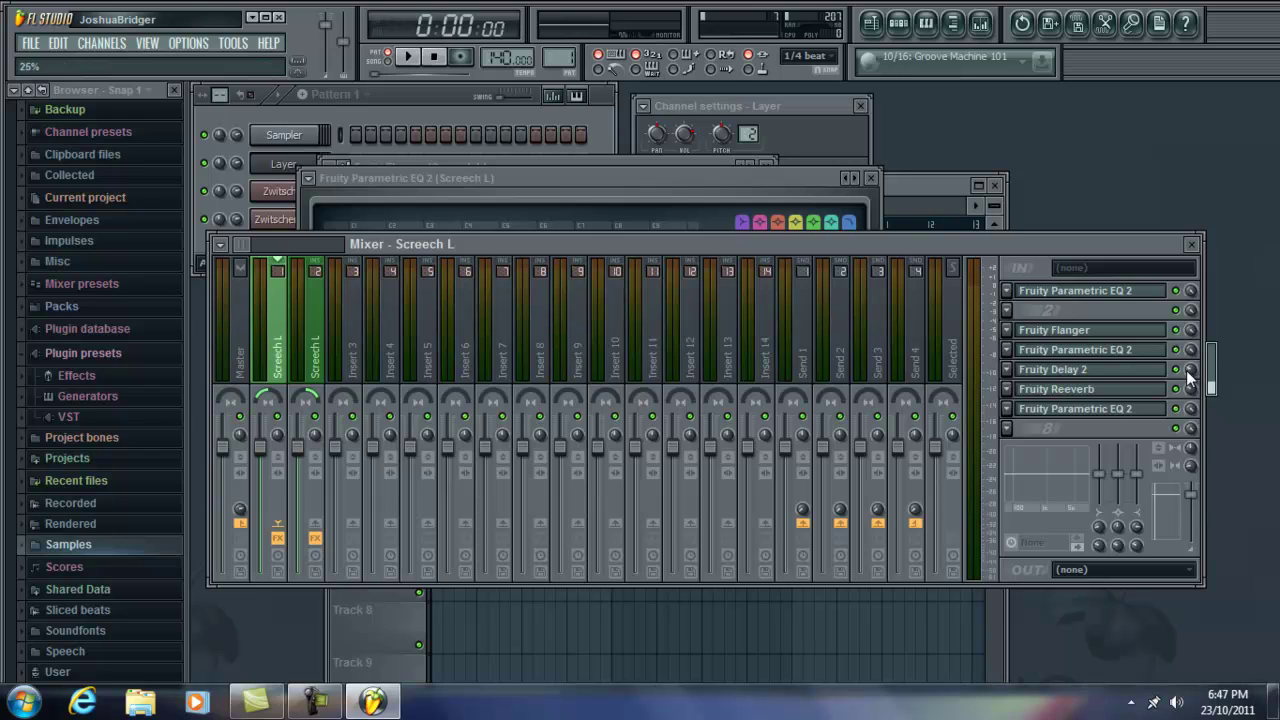
Examine the Fruity Reeverb parameters and its slot mix level on the Screech L track.
{"action": "left_click", "coordinate": [1090, 389]}
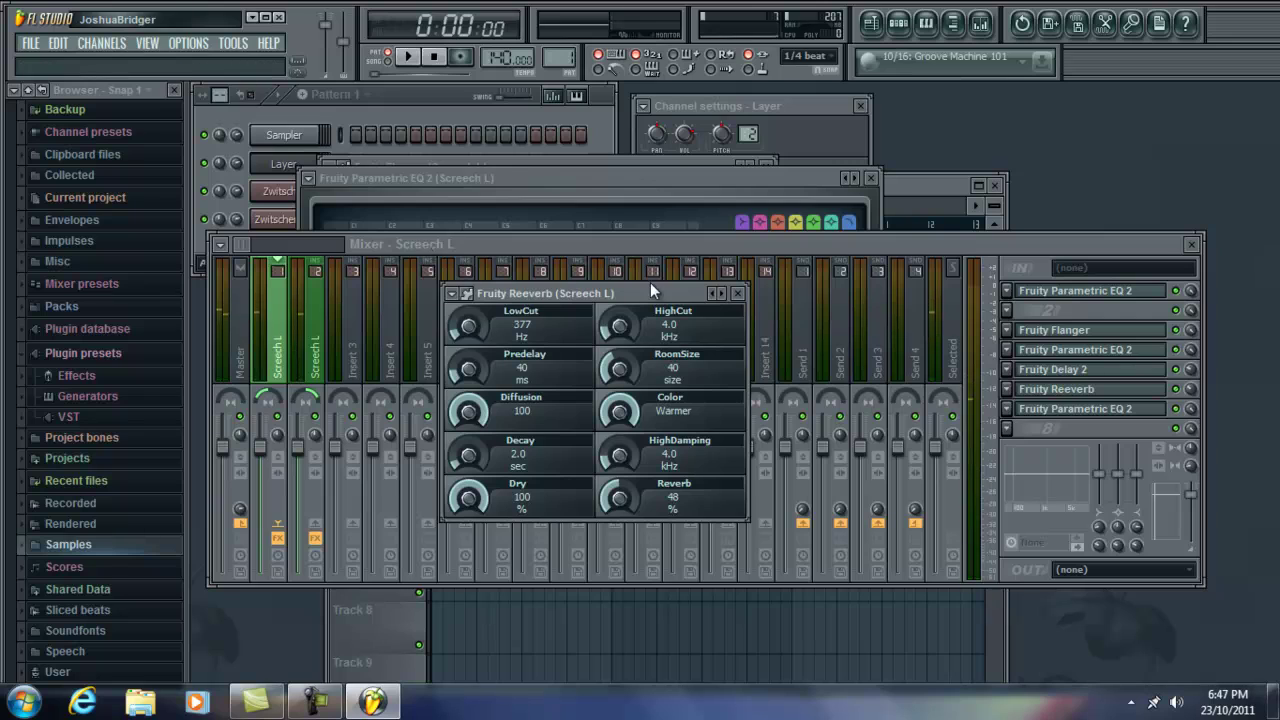
{"action": "left_click_drag", "start_coordinate": [649, 290], "coordinate": [634, 192]}
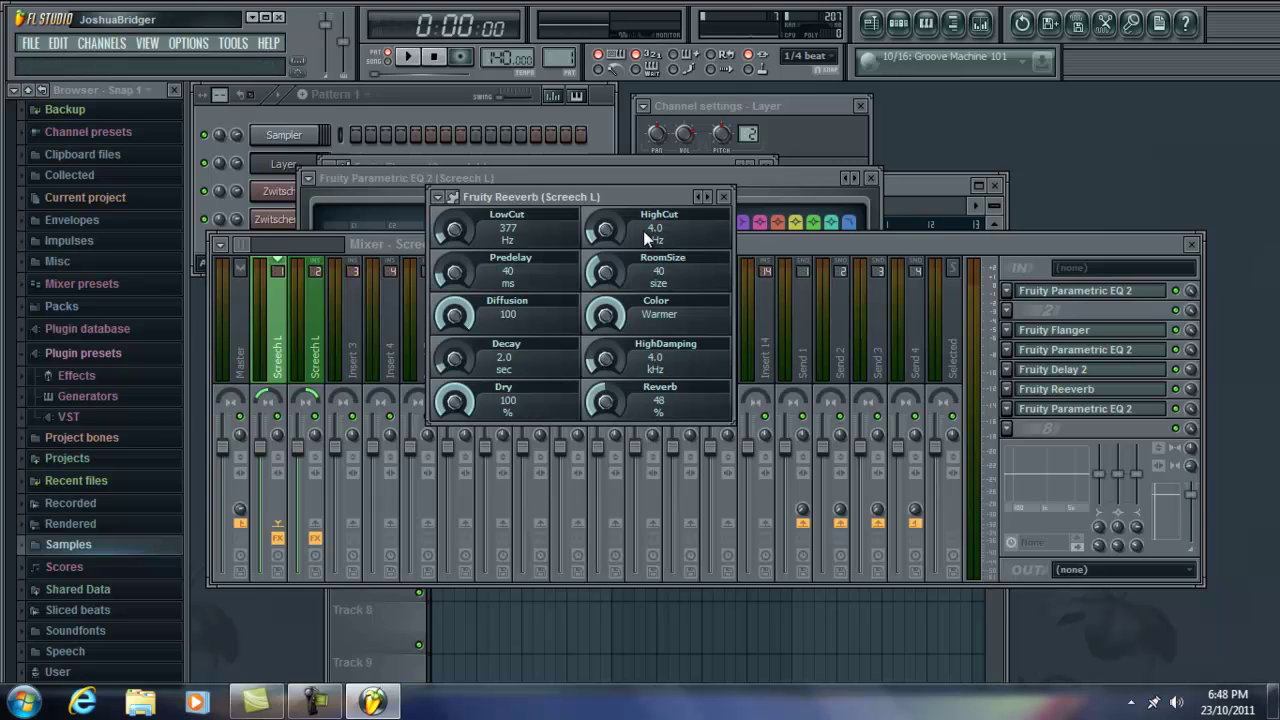
{"action": "left_click", "coordinate": [1191, 390]}
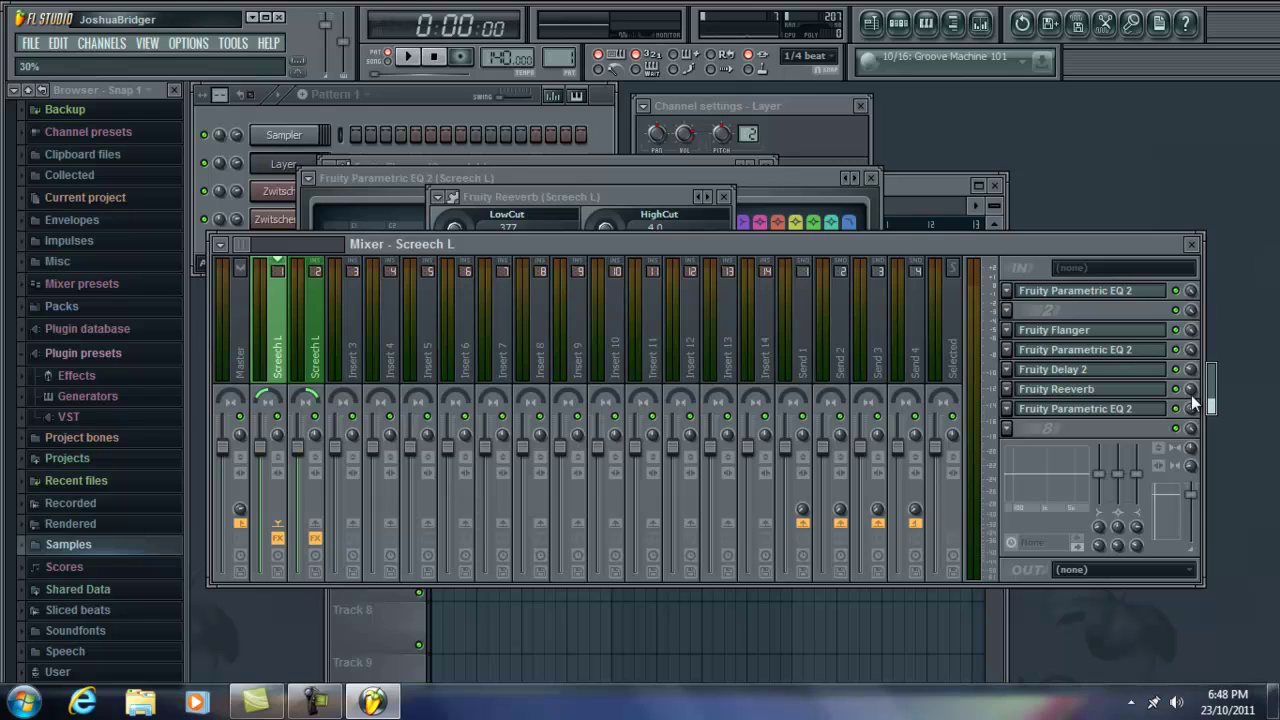
{"action": "left_click", "coordinate": [1118, 400]}
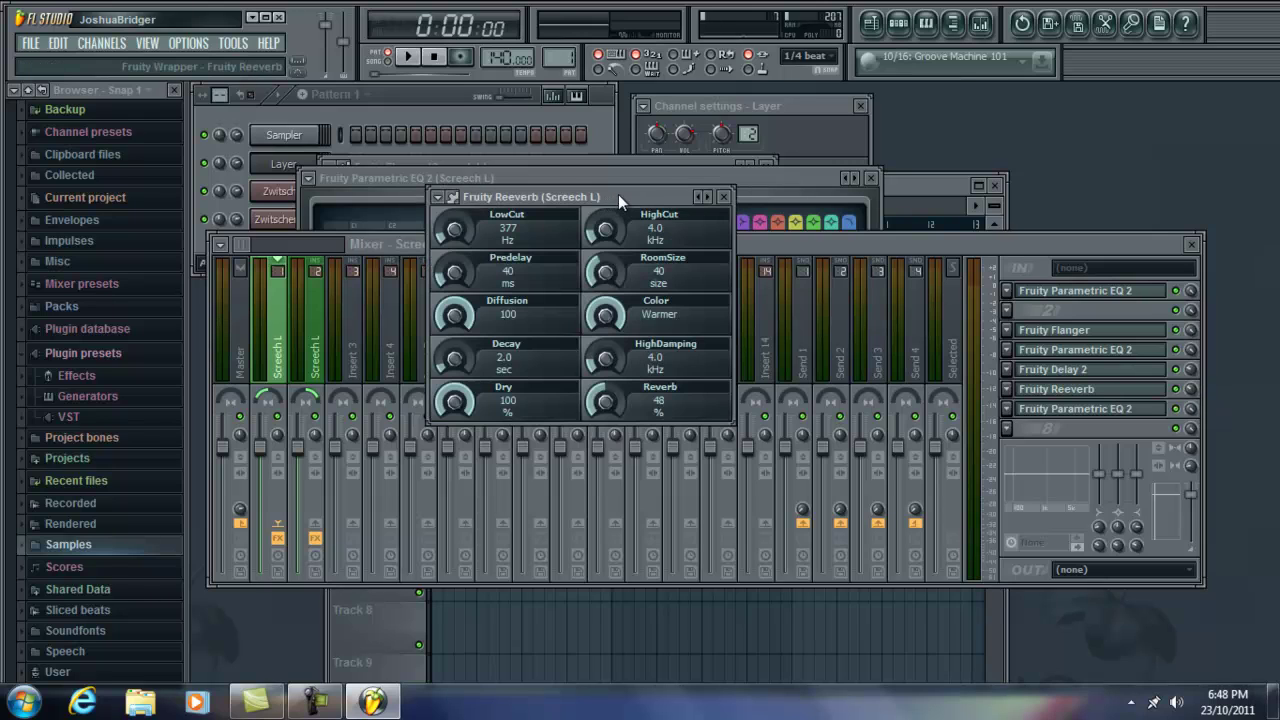
{"action": "left_click_drag", "start_coordinate": [618, 194], "coordinate": [652, 193]}
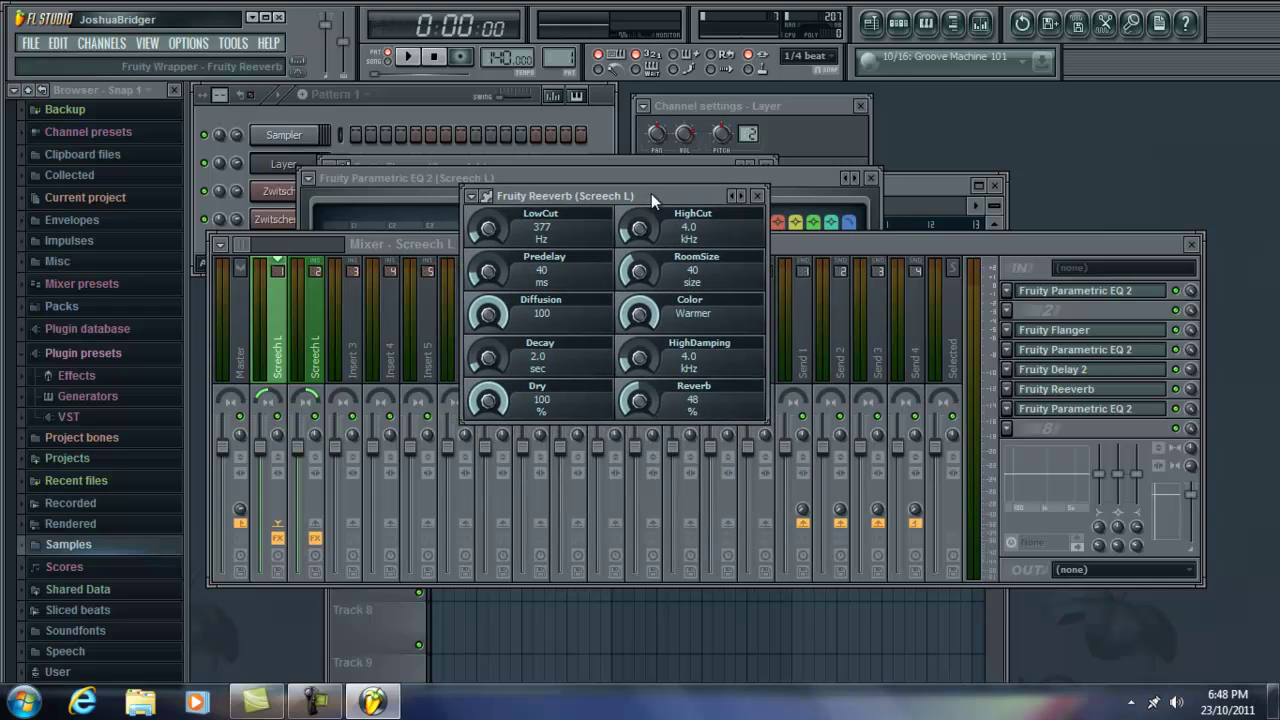
Raise band 1 slightly at about 191 Hz in the slot 7 Fruity Parametric EQ 2 on Screech L, and bring the channel list forward.
{"action": "left_click", "coordinate": [1135, 418]}
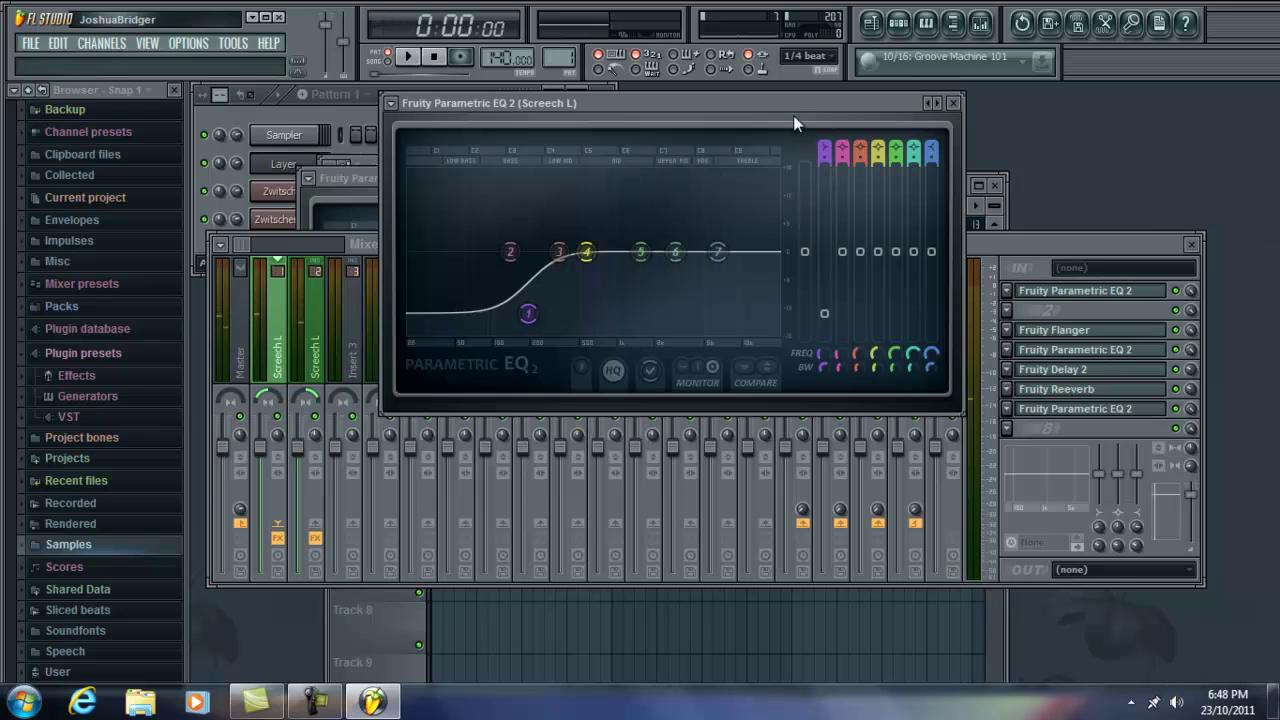
{"action": "left_click_drag", "start_coordinate": [788, 101], "coordinate": [710, 127]}
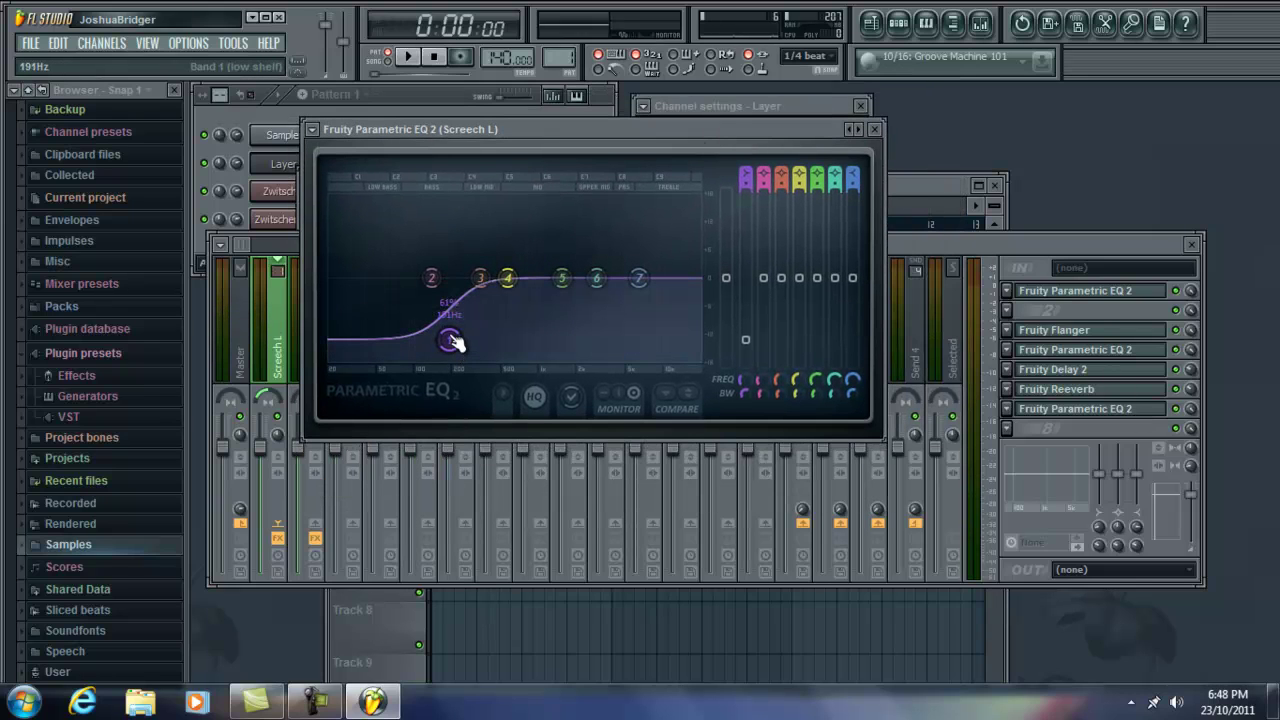
{"action": "mouse_move", "coordinate": [452, 341]}
{"action": "left_mouse_down"}
{"action": "mouse_move", "coordinate": [455, 322]}
{"action": "mouse_move", "coordinate": [449, 338]}
{"action": "left_mouse_up"}
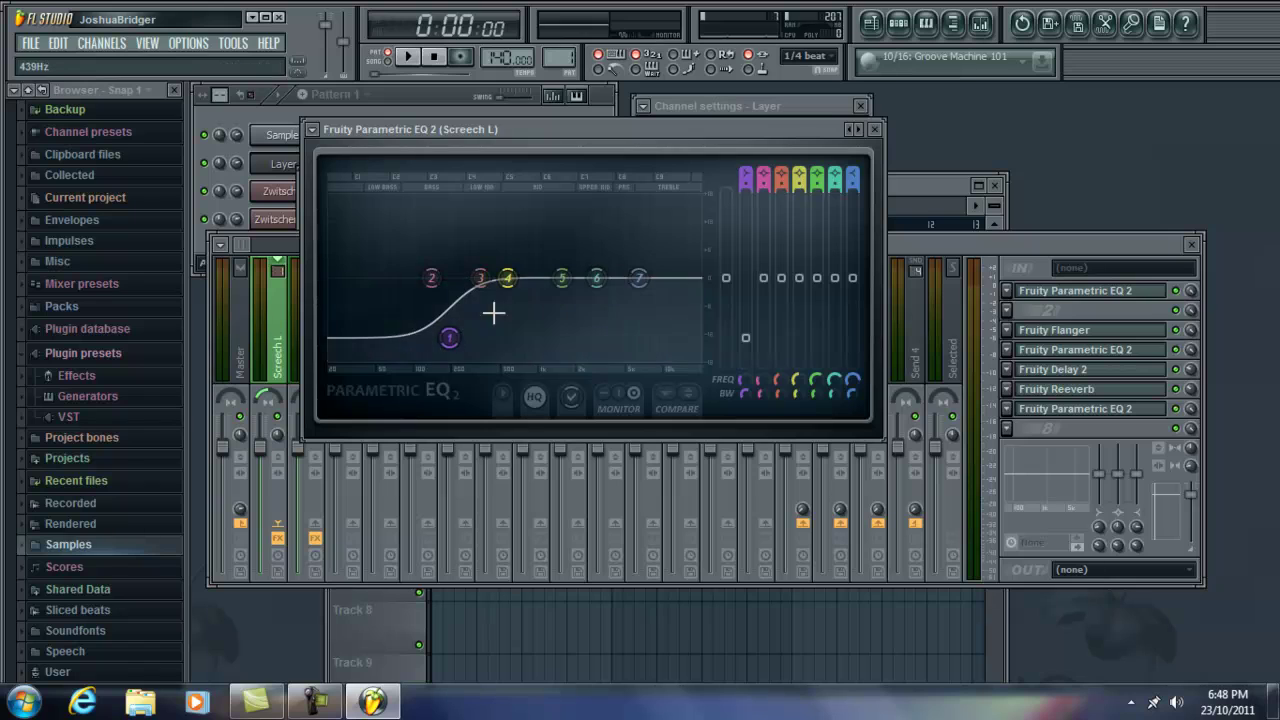
{"action": "left_click", "coordinate": [429, 92]}
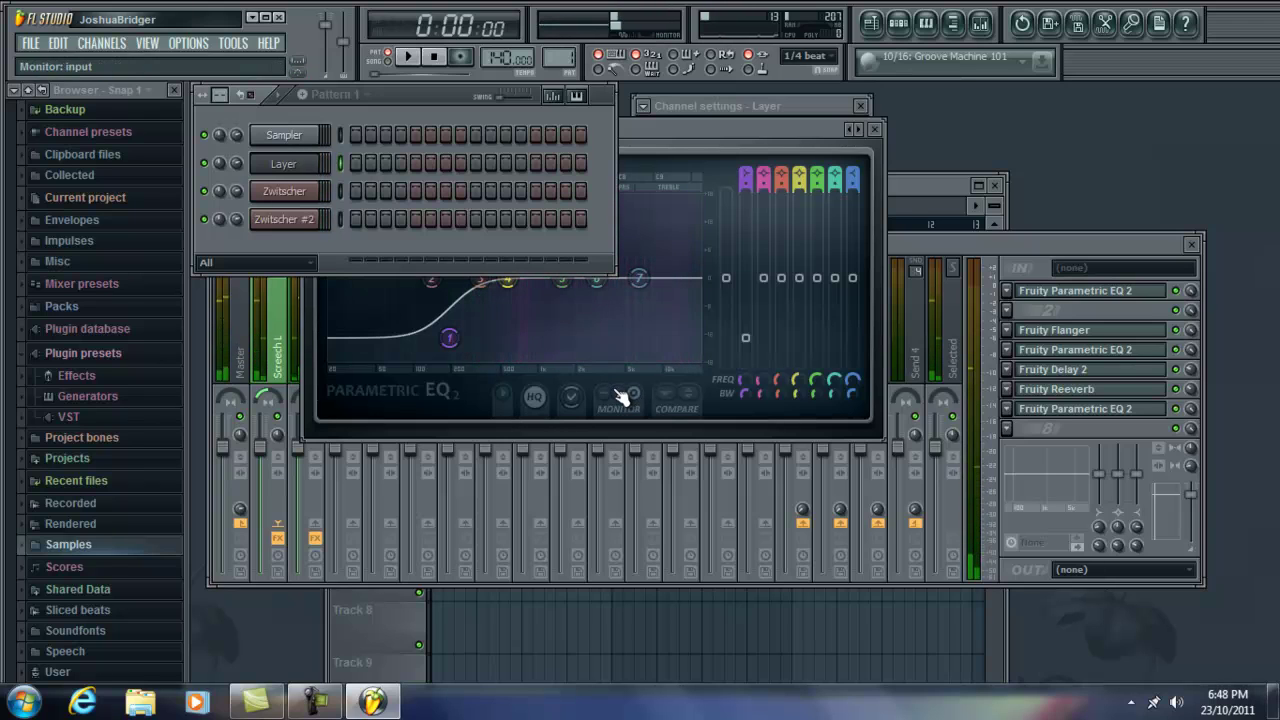
Check the channel settings of Layer and both Zwitscher channels, and move the settings window lower on the workspace.
{"action": "left_click", "coordinate": [288, 167]}
{"action": "left_click", "coordinate": [288, 167]}
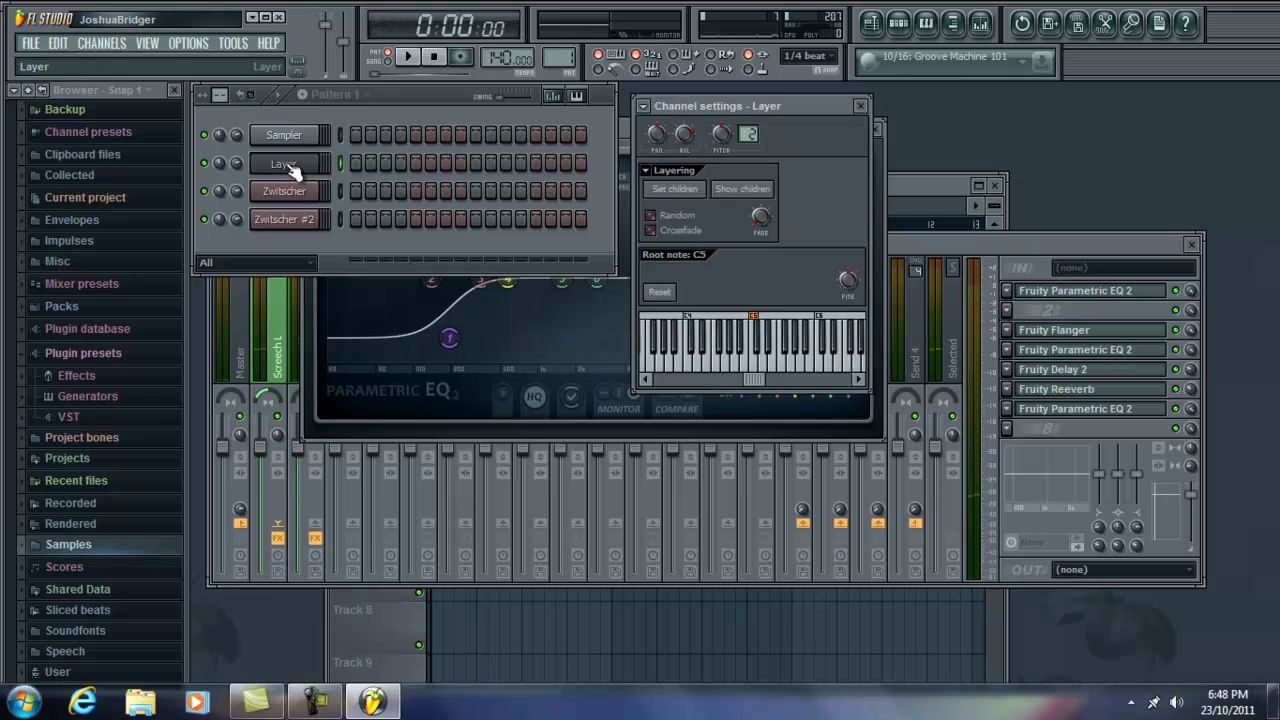
{"action": "left_click", "coordinate": [277, 199]}
{"action": "left_click", "coordinate": [284, 219]}
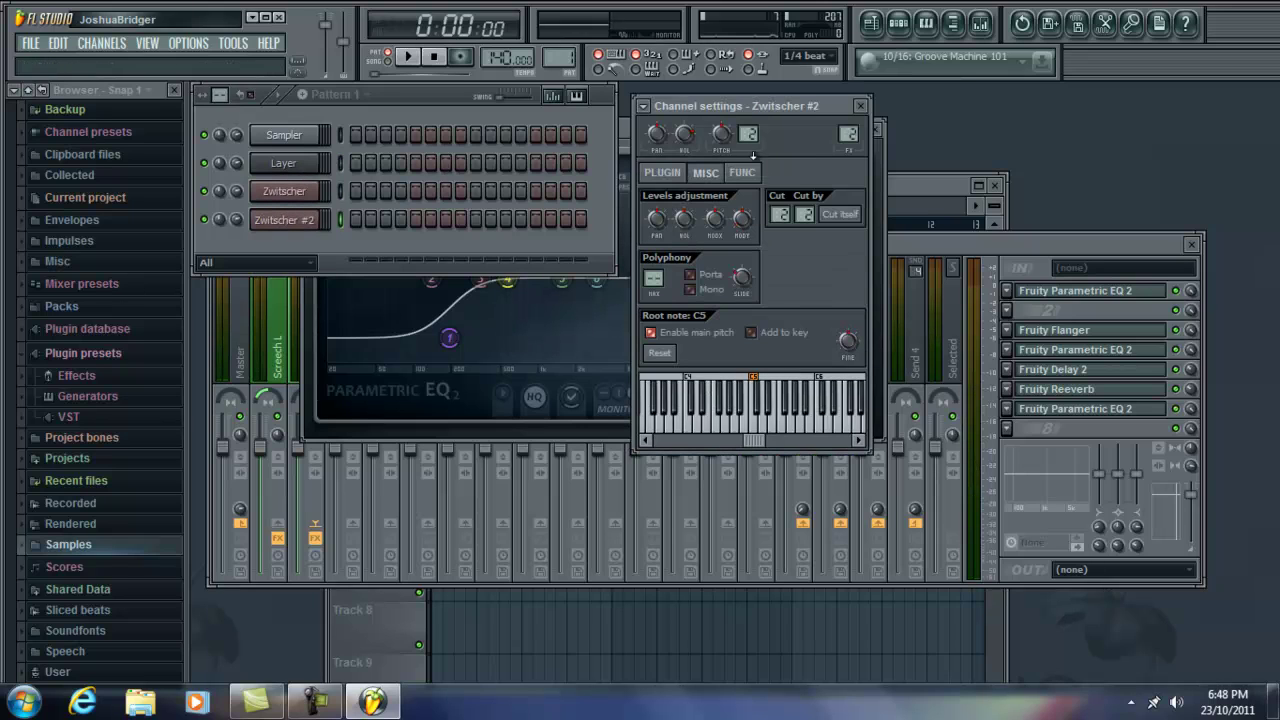
{"action": "left_click_drag", "start_coordinate": [835, 101], "coordinate": [786, 257]}
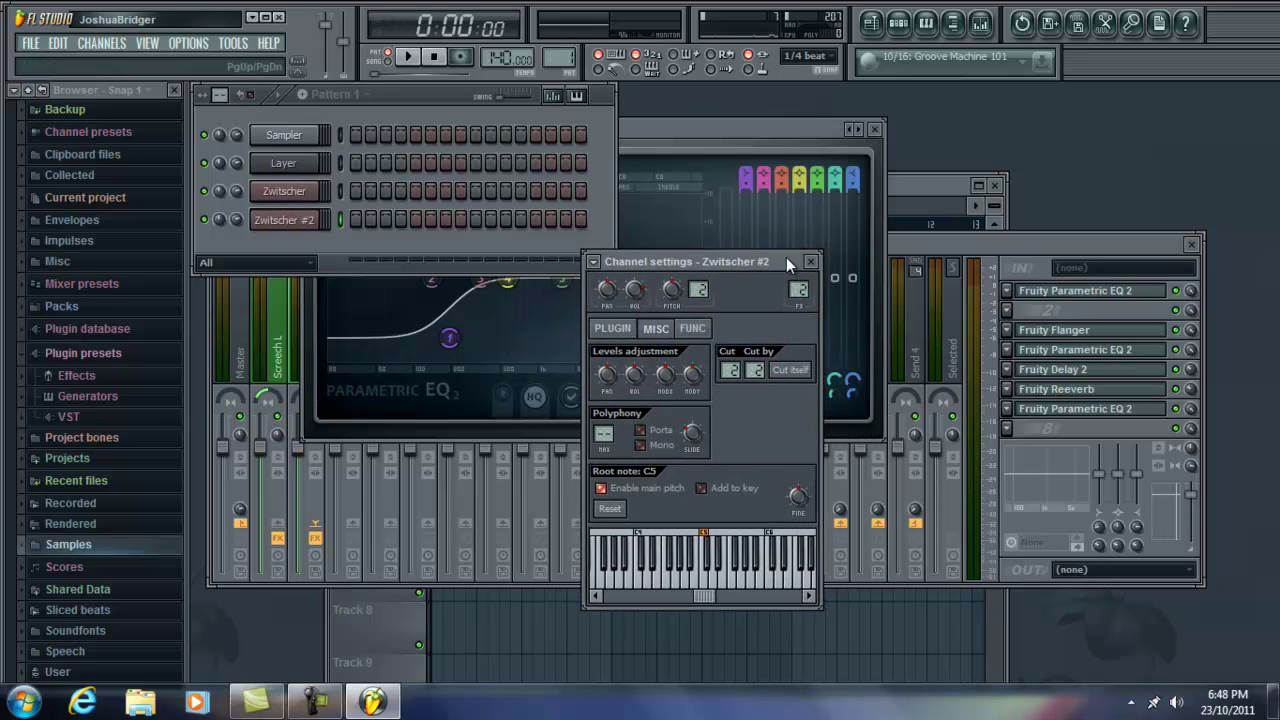
Examine the Layer channel's layering options beside the channel list, and bring up the Zwitscher #2 channel settings.
{"action": "left_click", "coordinate": [308, 168]}
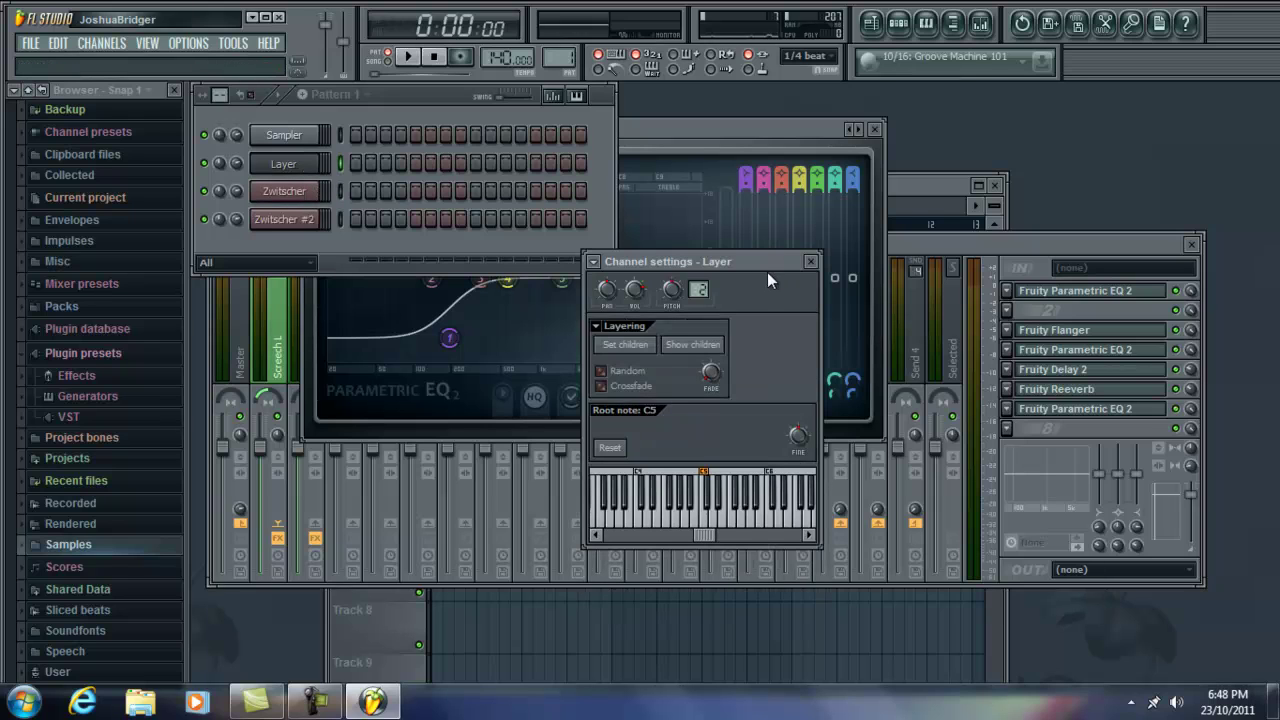
{"action": "left_click_drag", "start_coordinate": [767, 267], "coordinate": [805, 99]}
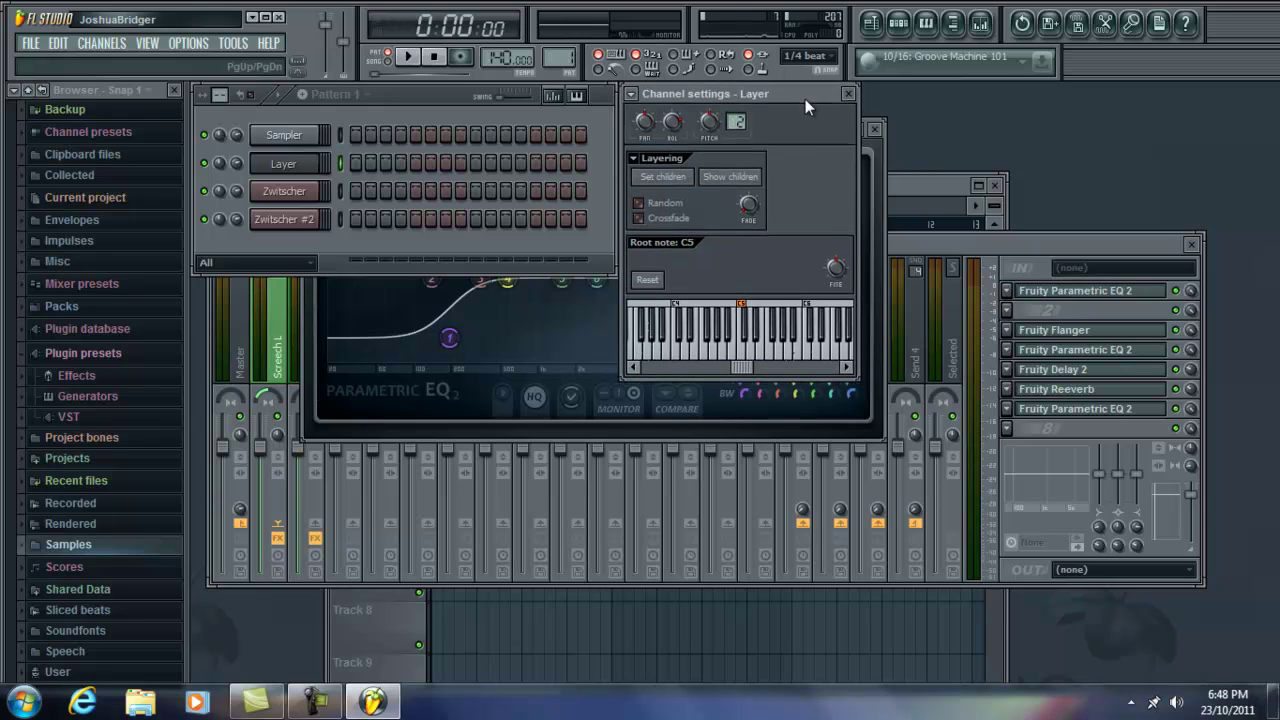
{"action": "left_click", "coordinate": [309, 166]}
{"action": "left_click", "coordinate": [309, 166]}
{"action": "mouse_move", "coordinate": [811, 92]}
{"action": "left_mouse_down"}
{"action": "mouse_move", "coordinate": [814, 132]}
{"action": "mouse_move", "coordinate": [812, 92]}
{"action": "left_mouse_up"}
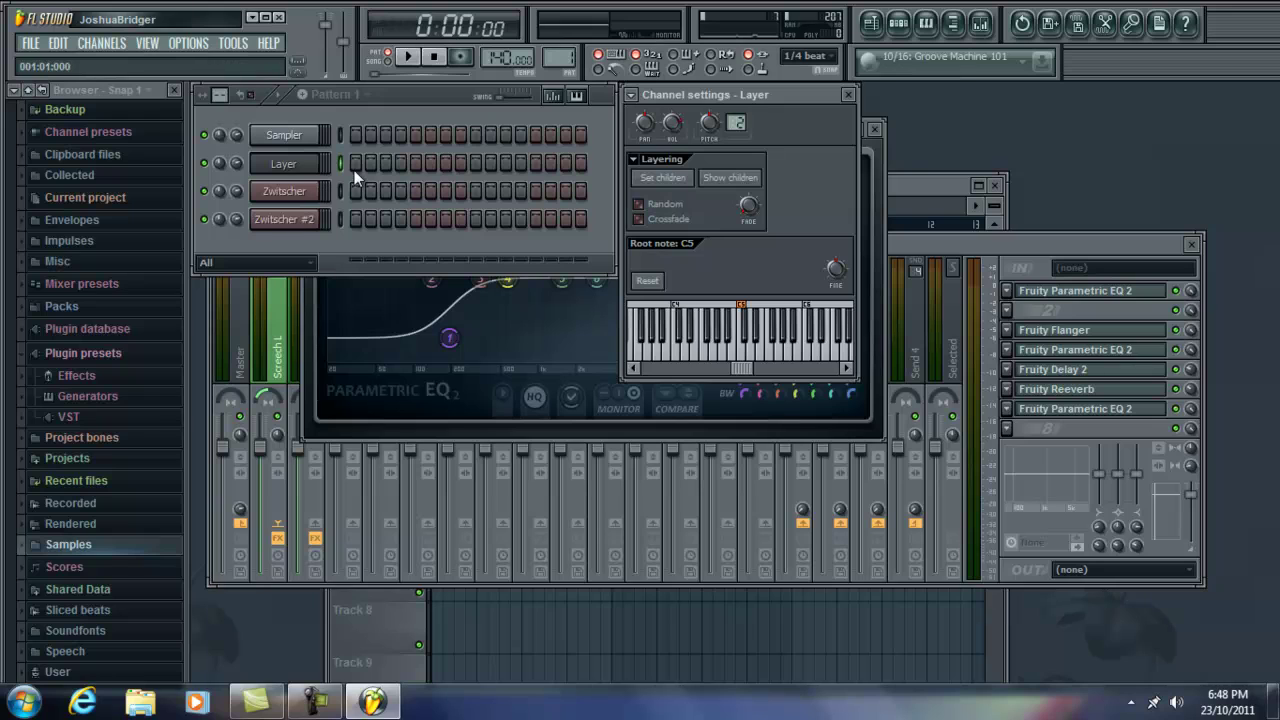
{"action": "left_click_drag", "start_coordinate": [811, 94], "coordinate": [785, 132]}
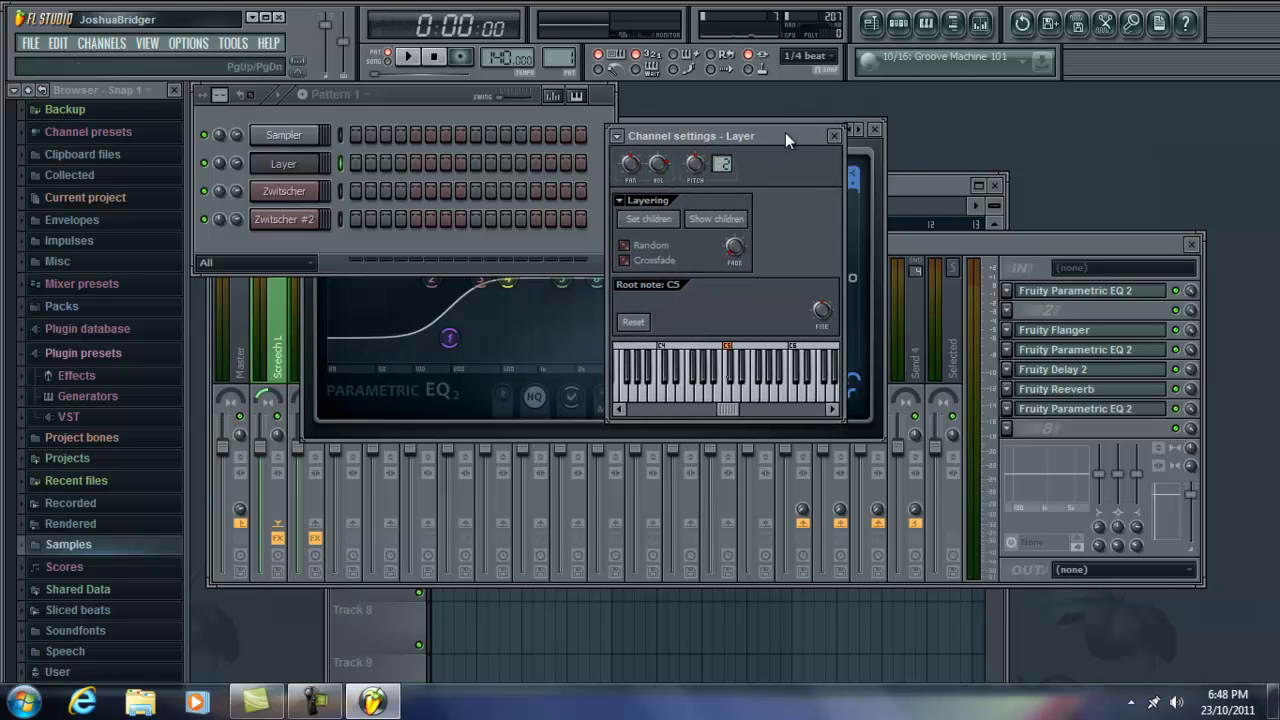
{"action": "left_click", "coordinate": [298, 218]}
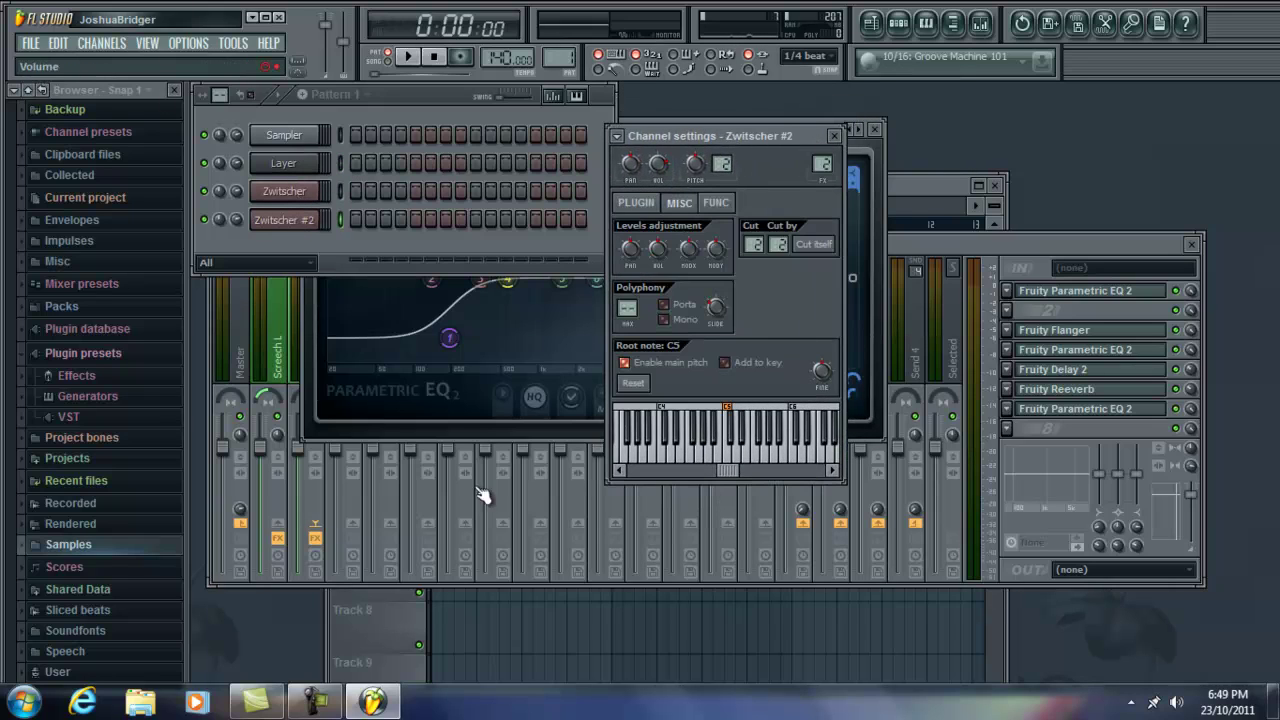